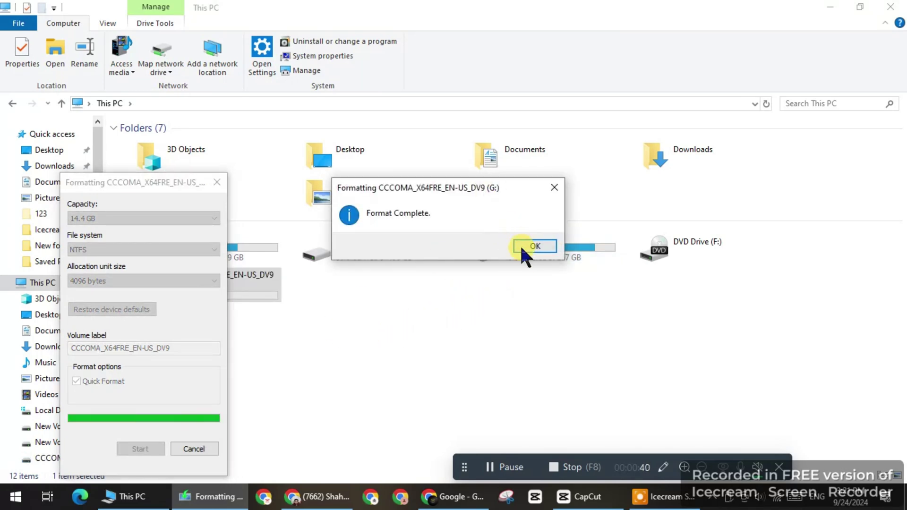
Step: Dismiss the completed format of USB drive G: and close its format dialog and the This PC window
click(523, 247)
click(193, 449)
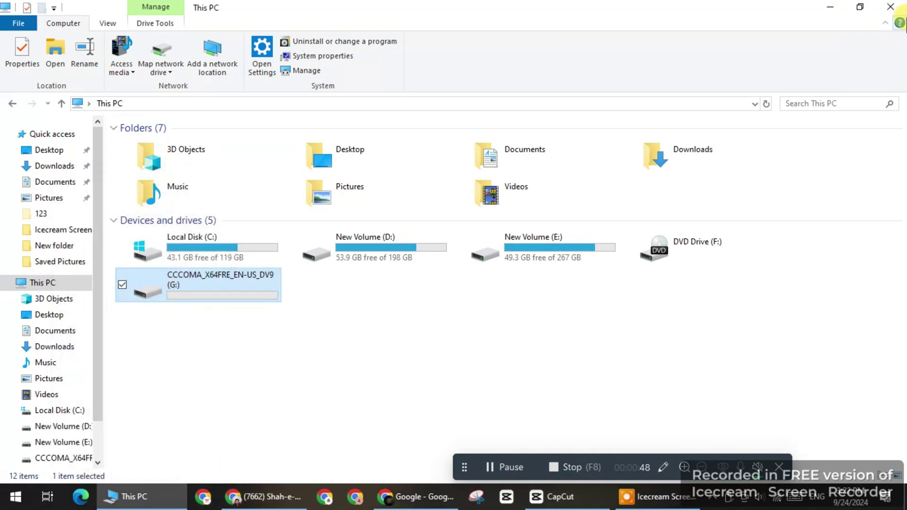
click(890, 7)
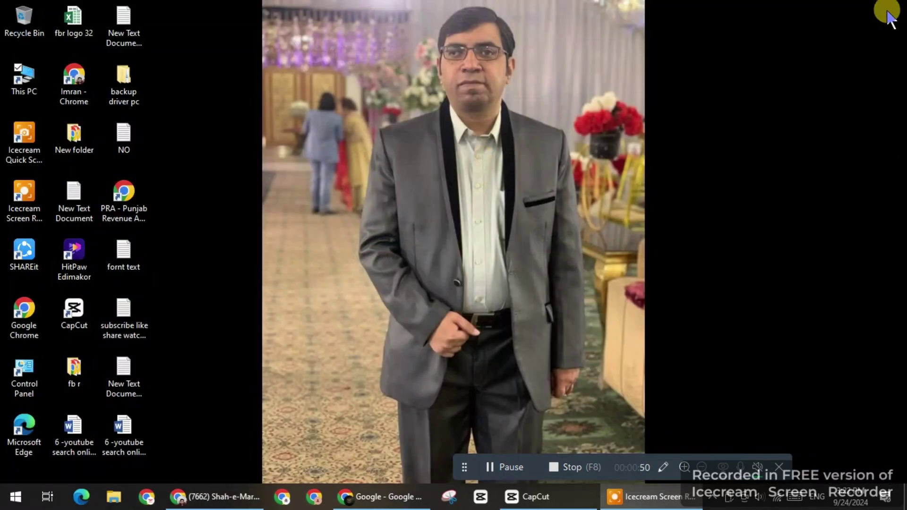
Step: Switch to Chrome and search Google for "portable apps"
click(368, 496)
click(294, 211)
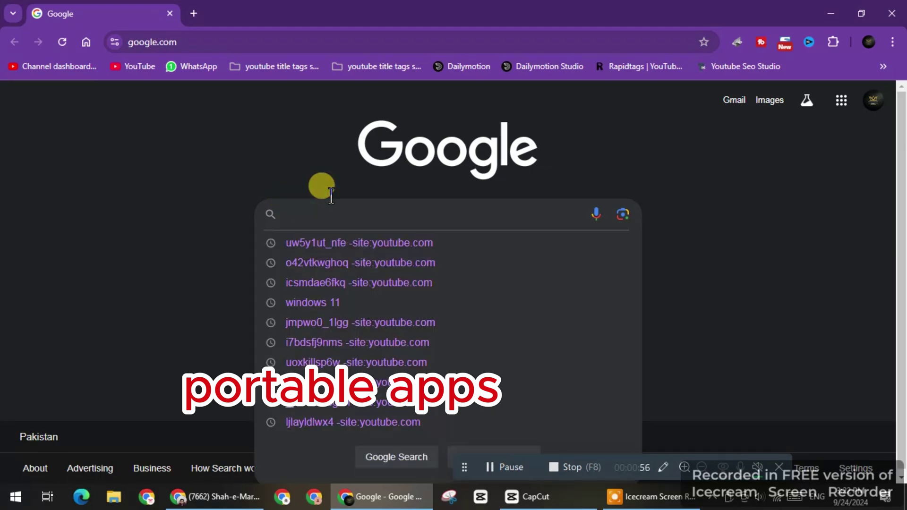
text(po)
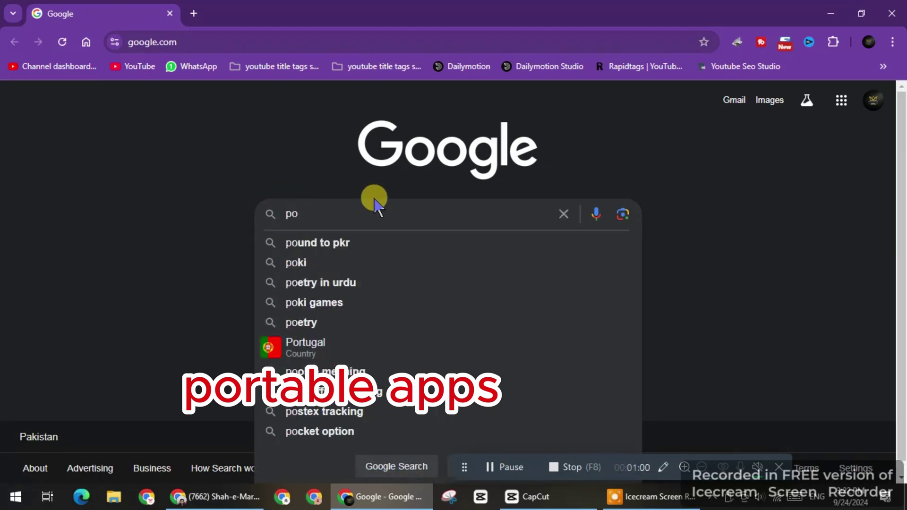
text(rtab)
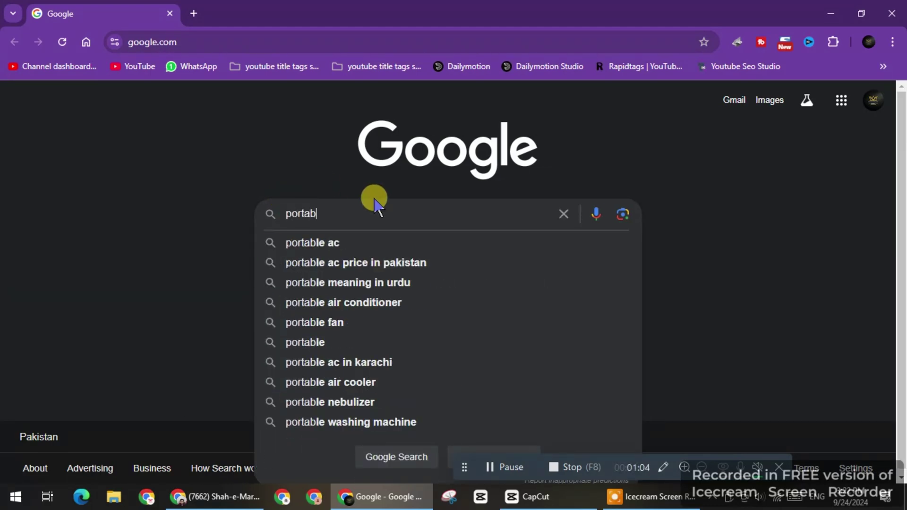
key(Down)
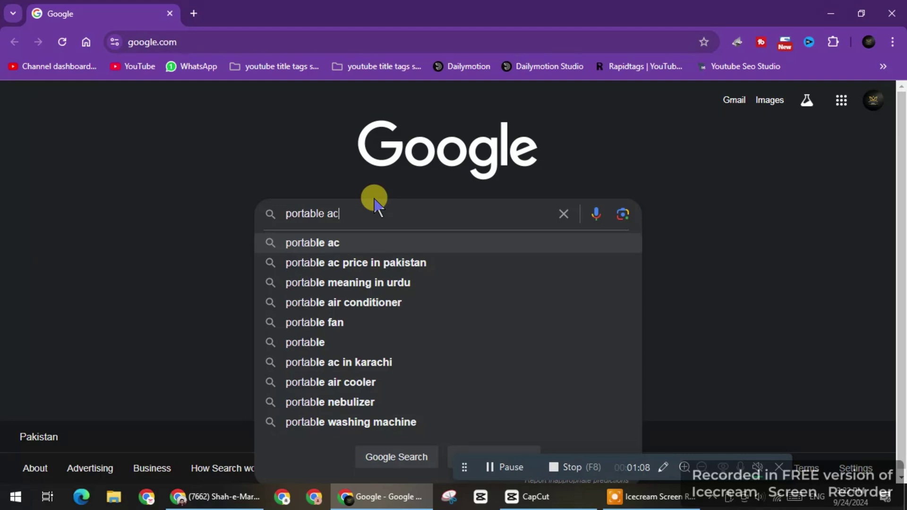
key(BackSpace)
text(p)
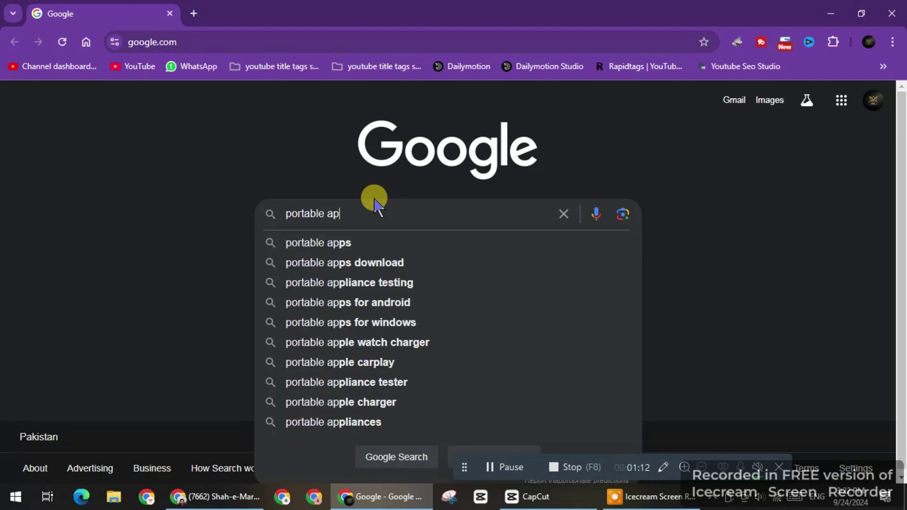
click(325, 242)
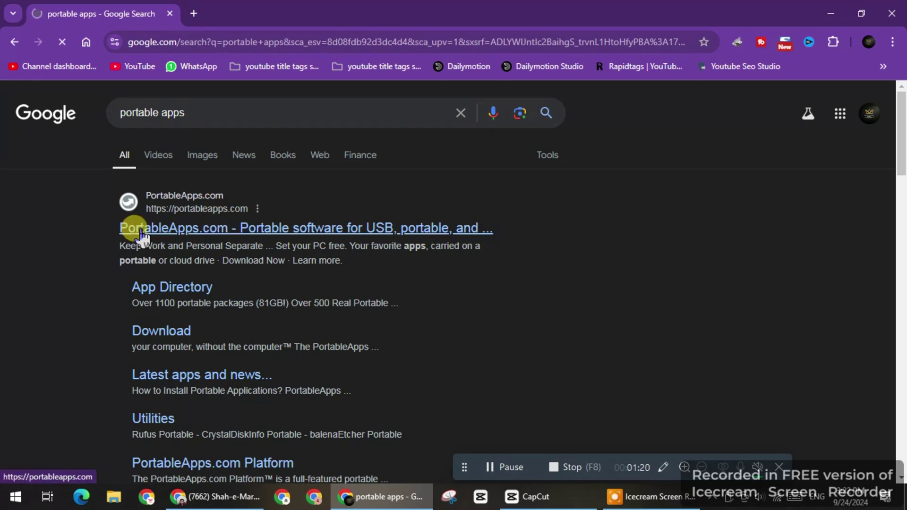
Step: Open the PortableApps.com website from the search results and go to its platform download page
click(338, 235)
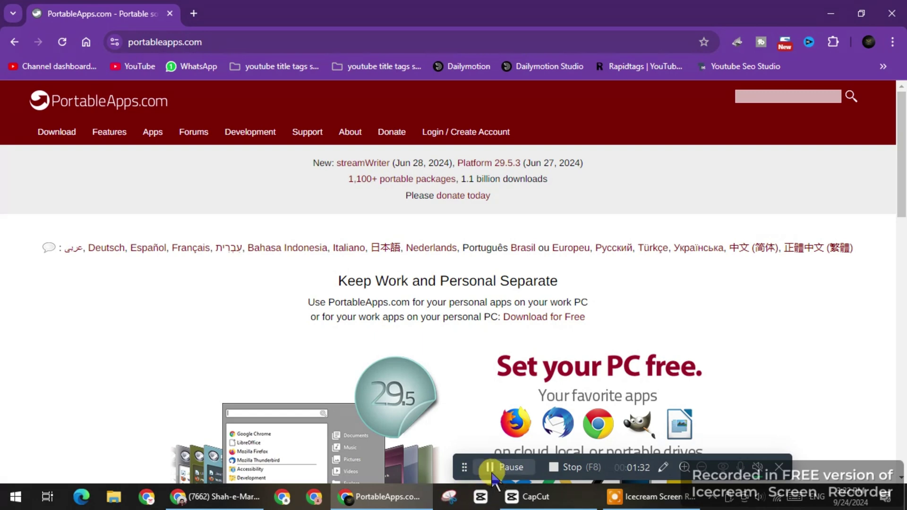
scroll(505, 374, down, 3)
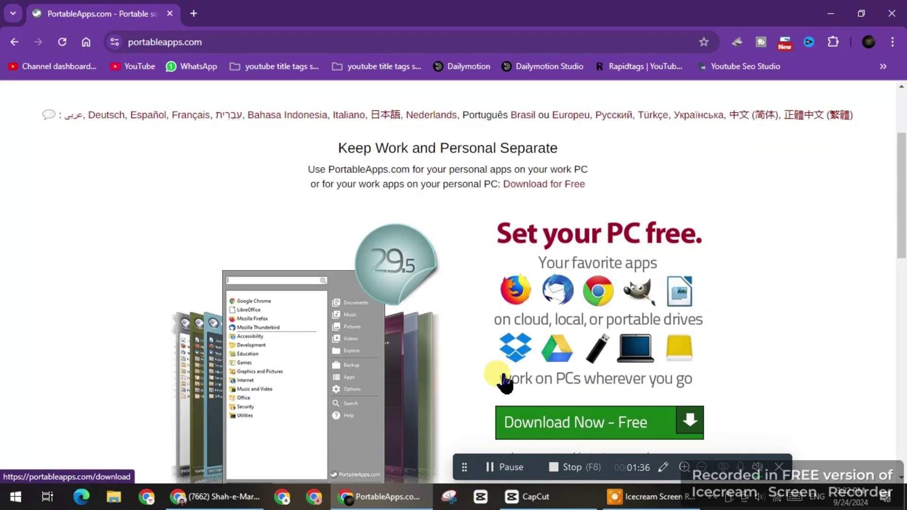
scroll(506, 378, down, 2)
scroll(506, 370, up, 2)
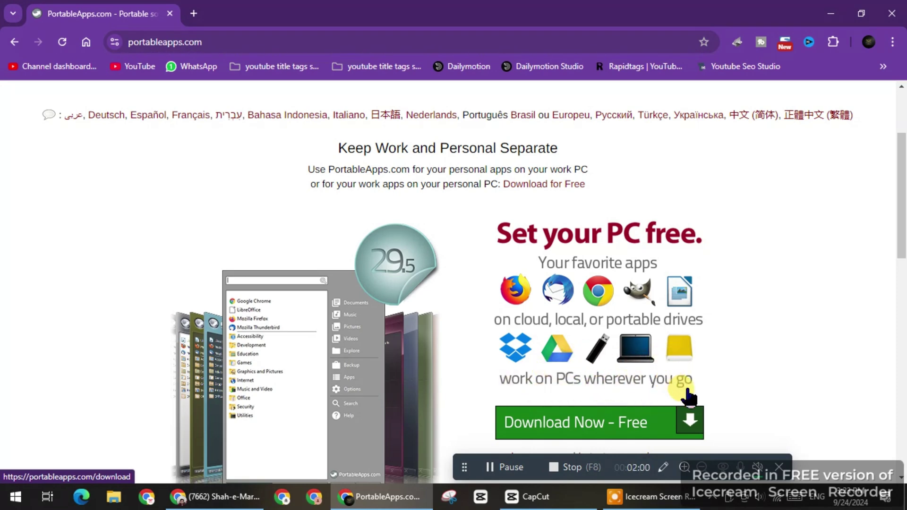
scroll(550, 431, down, 2)
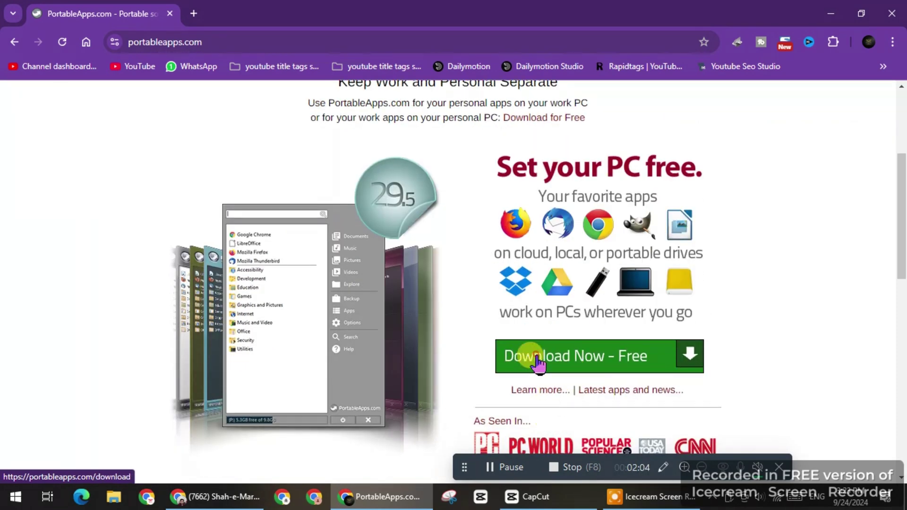
scroll(512, 371, down, 4)
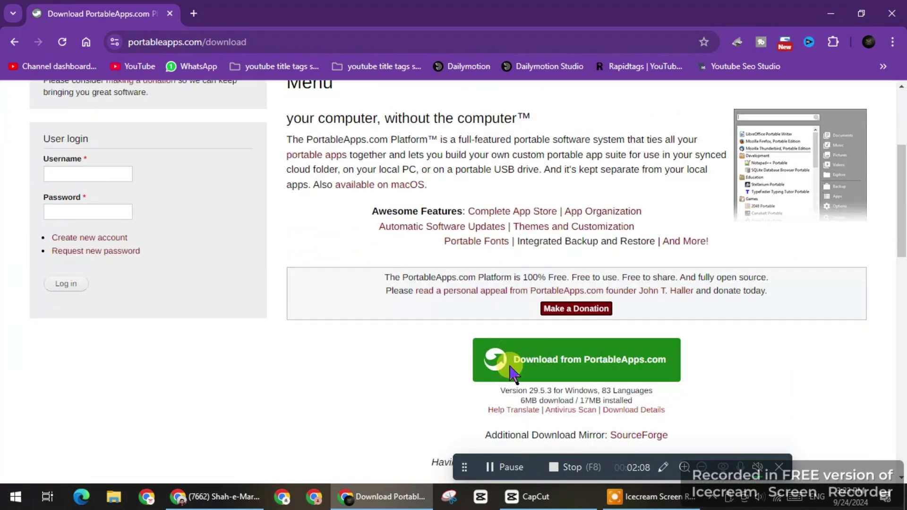
Step: Download PortableApps.com_Platform_Setup_29.5.3.paf from PortableApps.com and save it in the Downloads folder
click(541, 358)
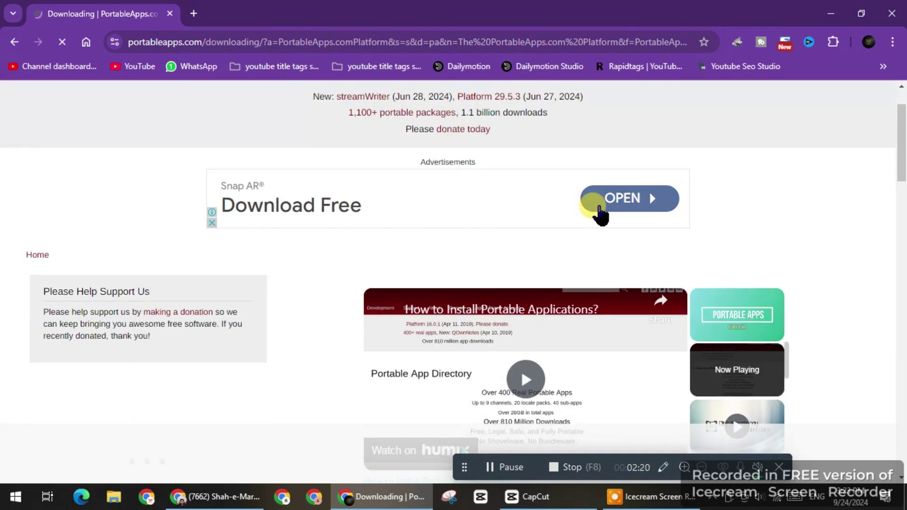
scroll(683, 191, down, 3)
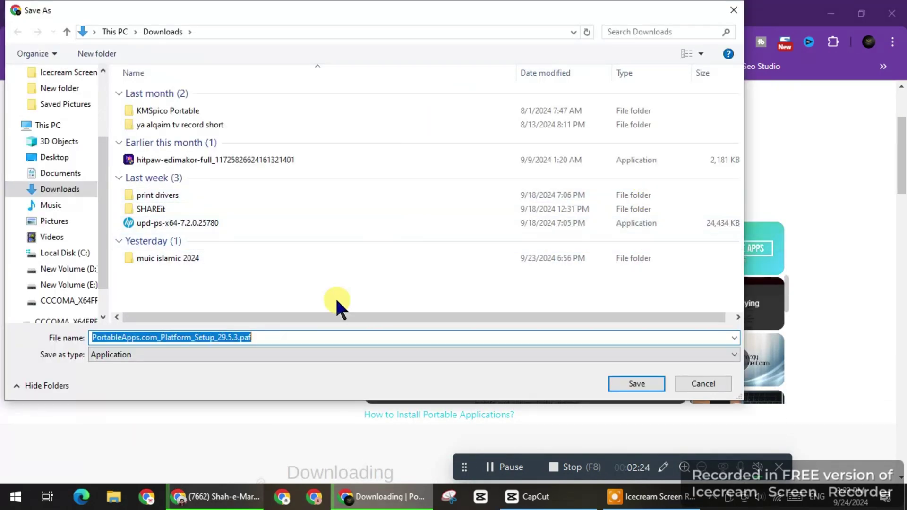
click(628, 383)
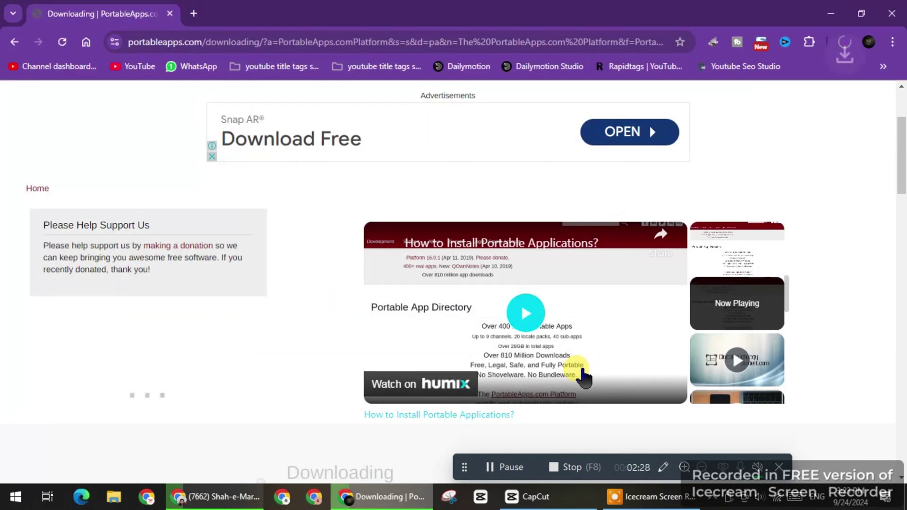
click(841, 43)
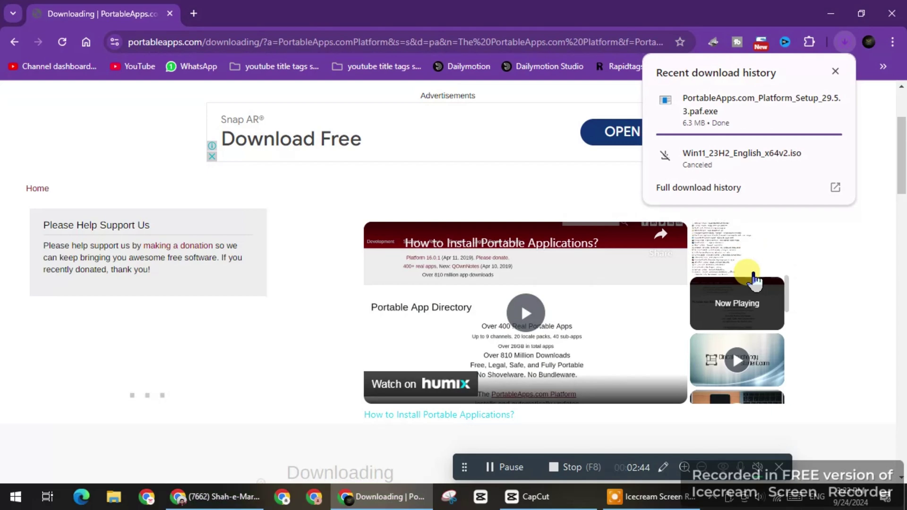
click(832, 14)
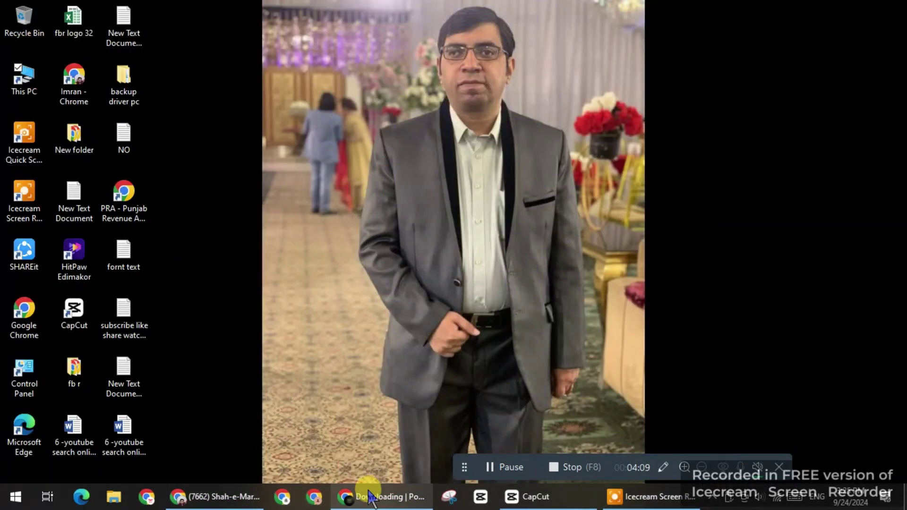
Step: Run the downloaded PortableApps.com Platform installer and accept English as the installer language
click(373, 497)
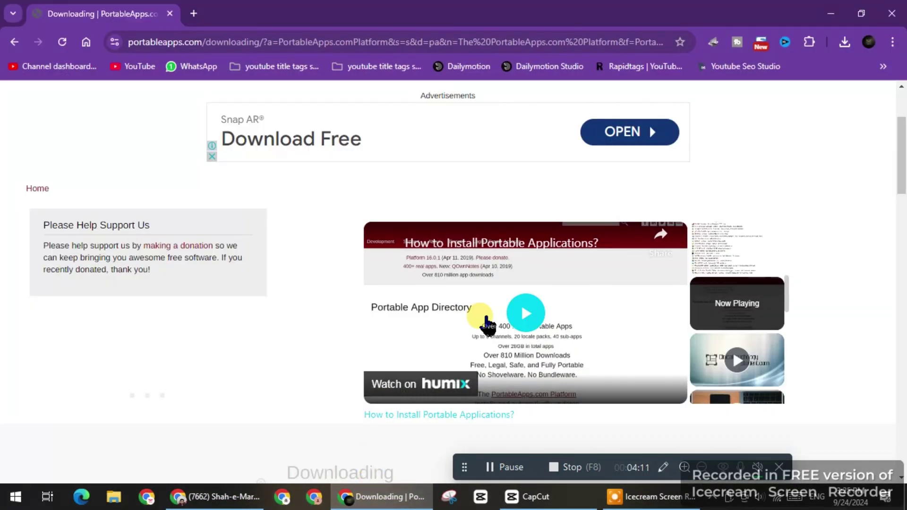
click(845, 42)
click(735, 109)
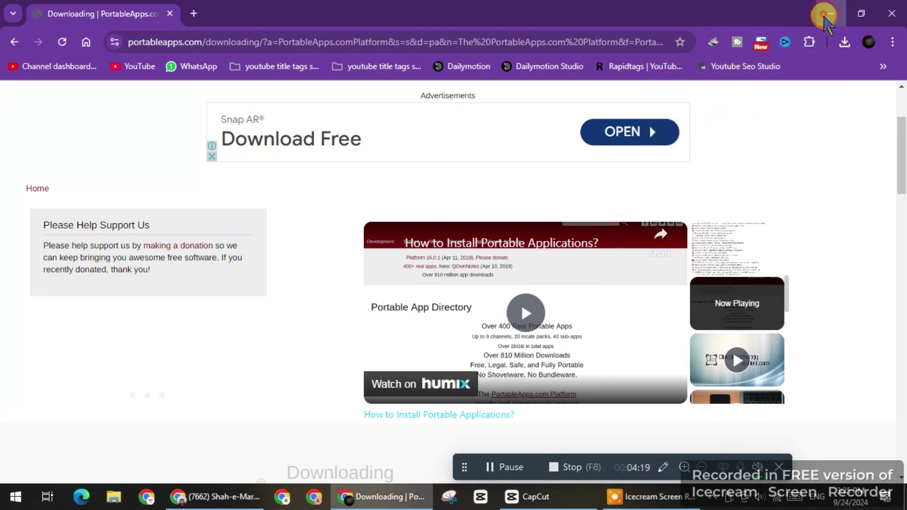
click(831, 14)
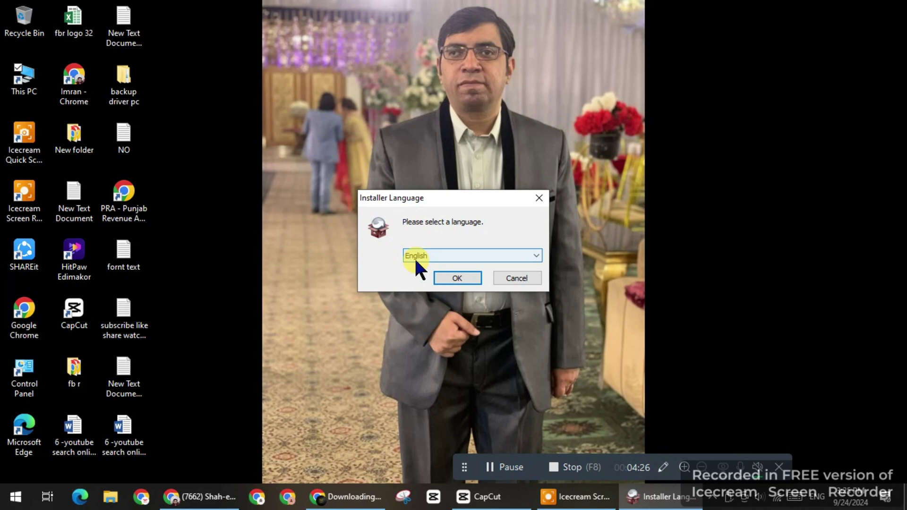
click(447, 280)
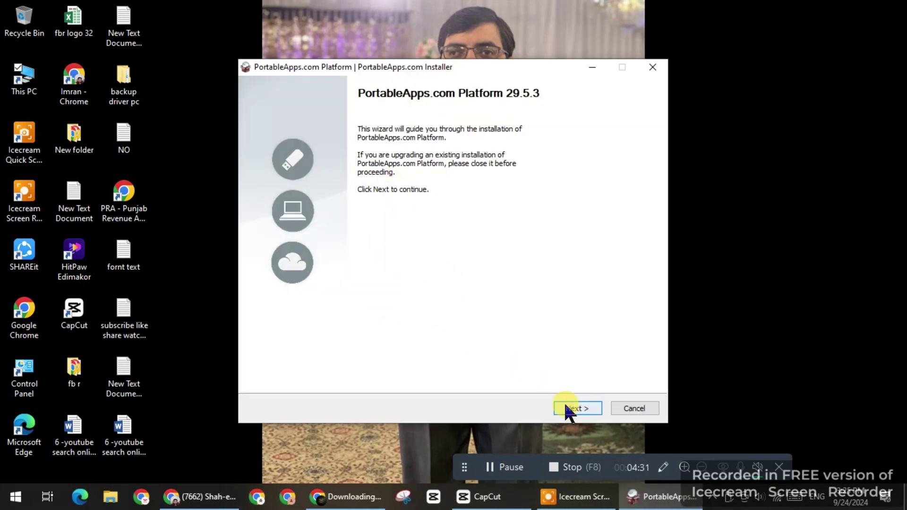
Step: Go through the installer's opening pages, choosing New Install and Portable - install to a portable device
click(567, 408)
click(573, 409)
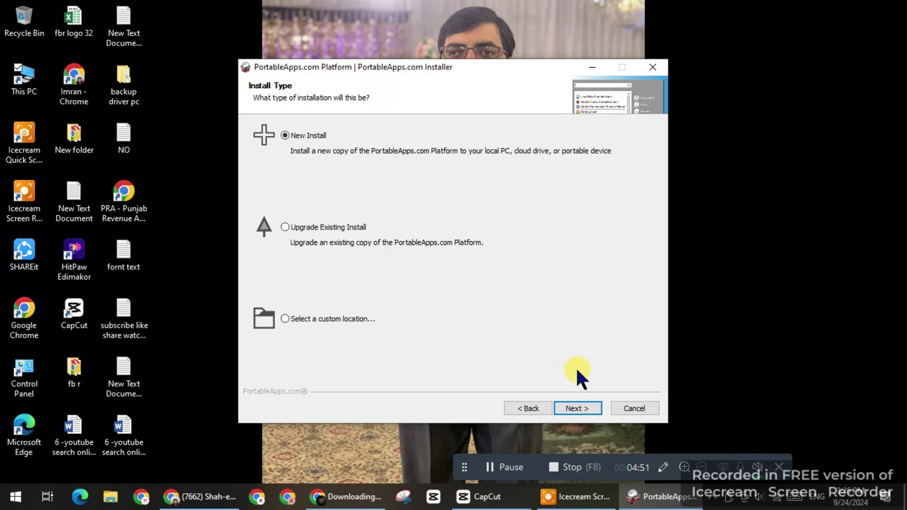
click(572, 409)
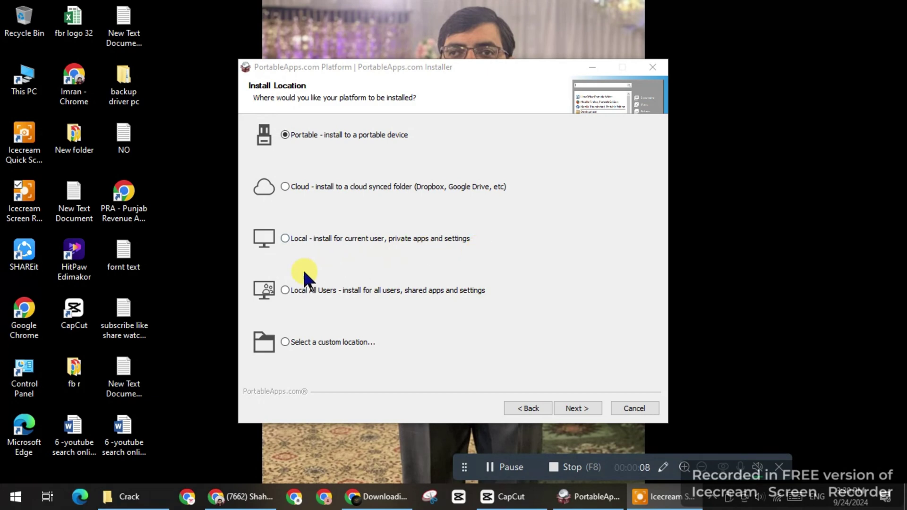
click(285, 342)
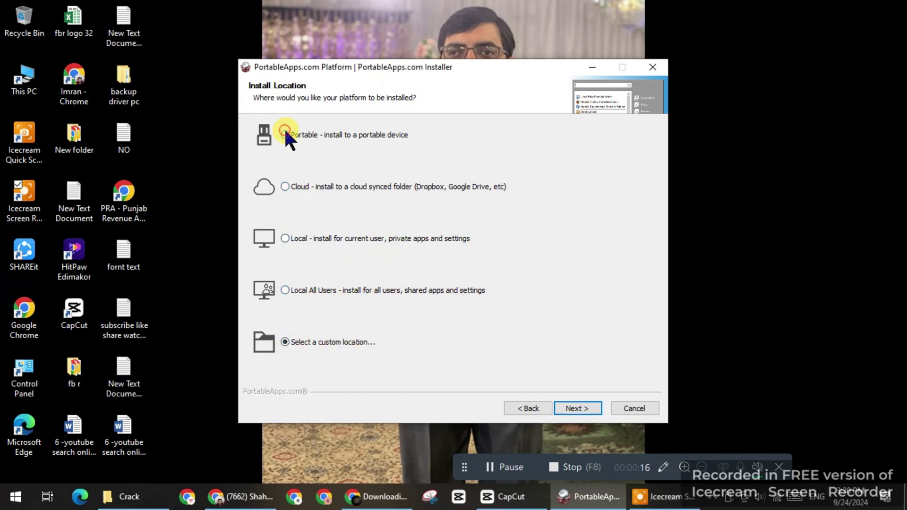
click(569, 411)
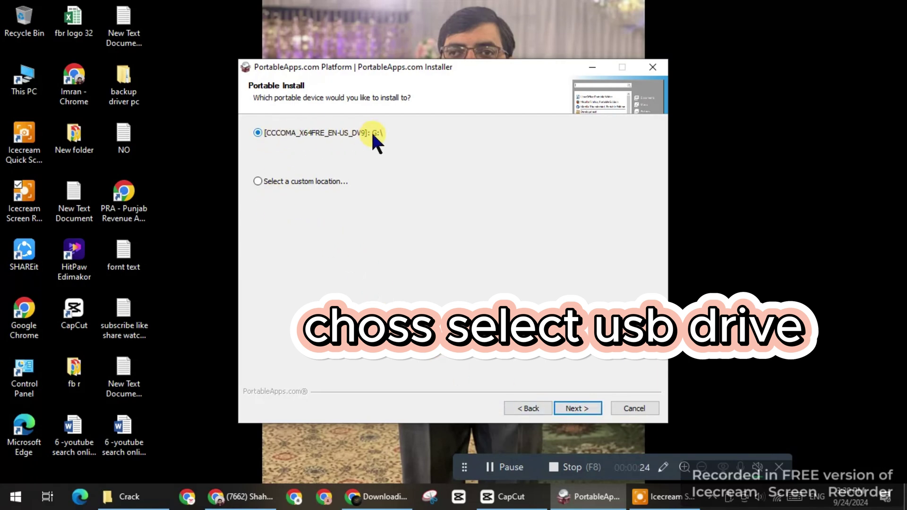
Step: Check the USB drive in This PC and install the PortableApps.com Platform on drive G:
double_click(24, 78)
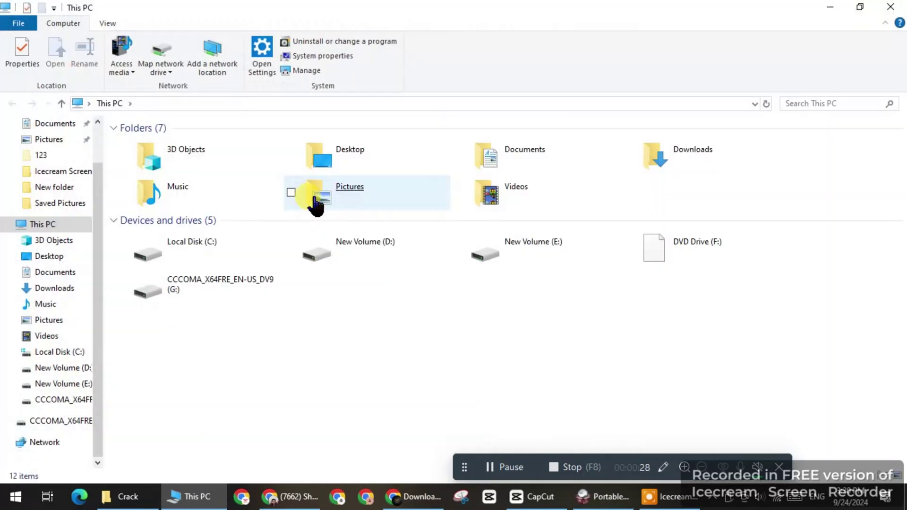
click(890, 7)
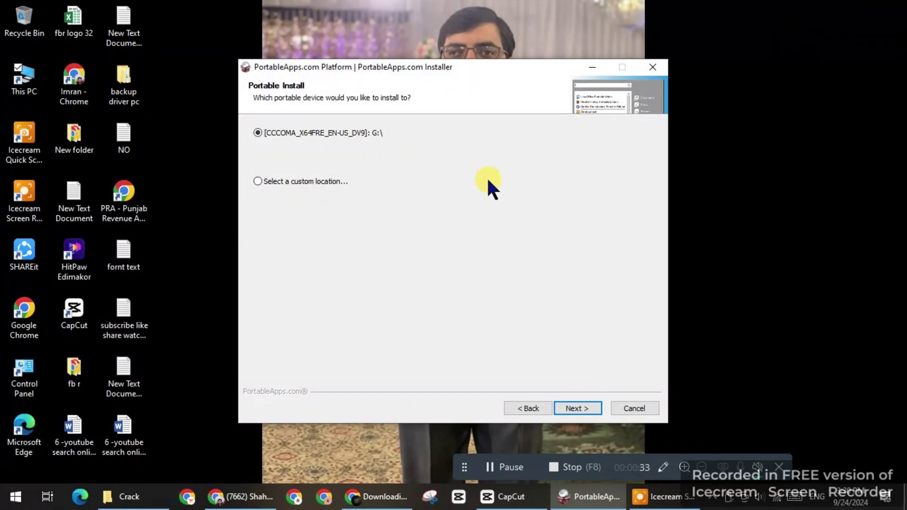
click(570, 411)
click(576, 410)
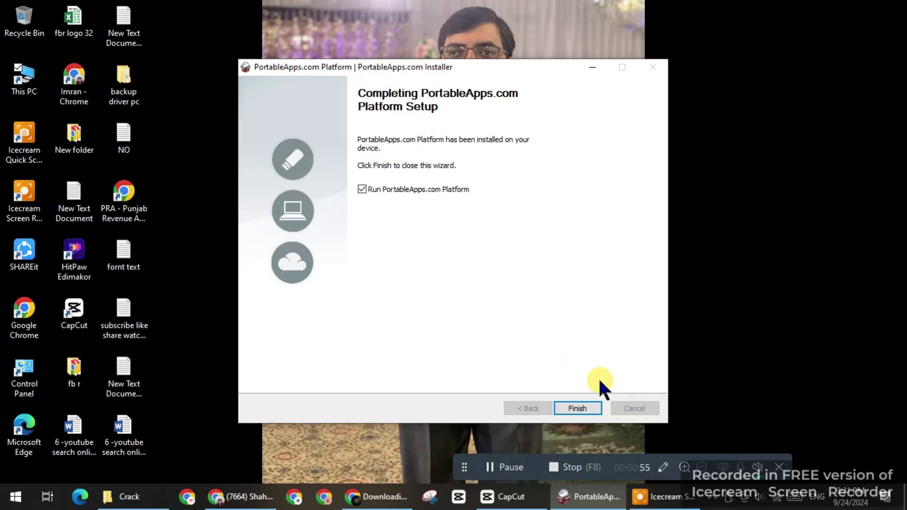
Step: Finish the setup with Run PortableApps.com Platform enabled and close the platform's About window
click(574, 410)
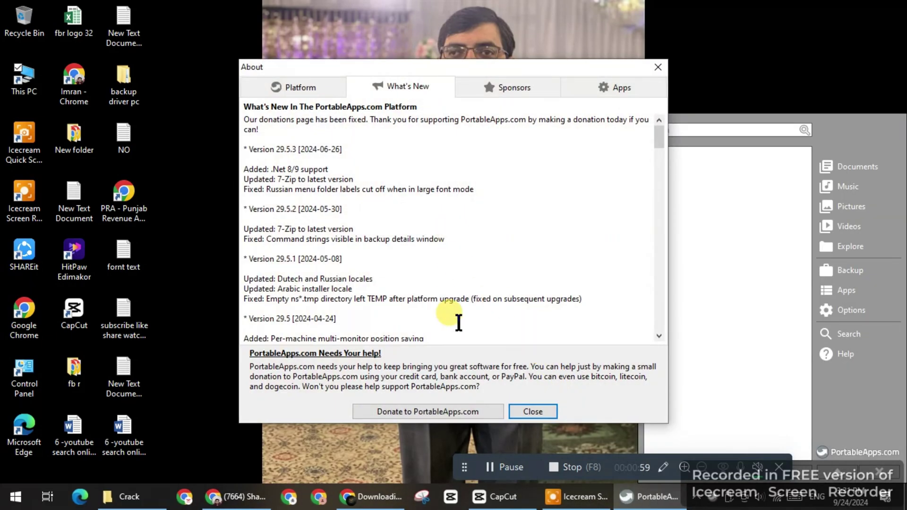
click(526, 411)
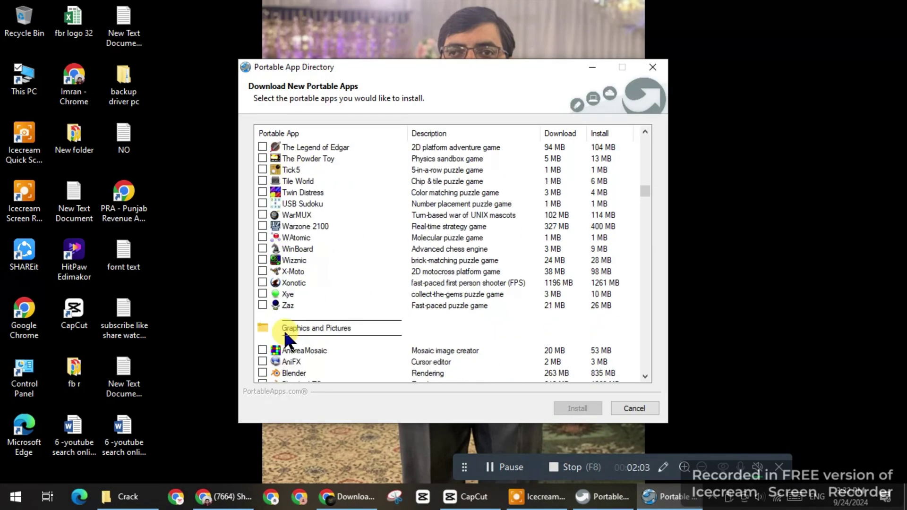
Step: Select Firefox, Google Chrome (64-bit) and Opera from the Internet category of the portable app list
scroll(293, 326, down, 10)
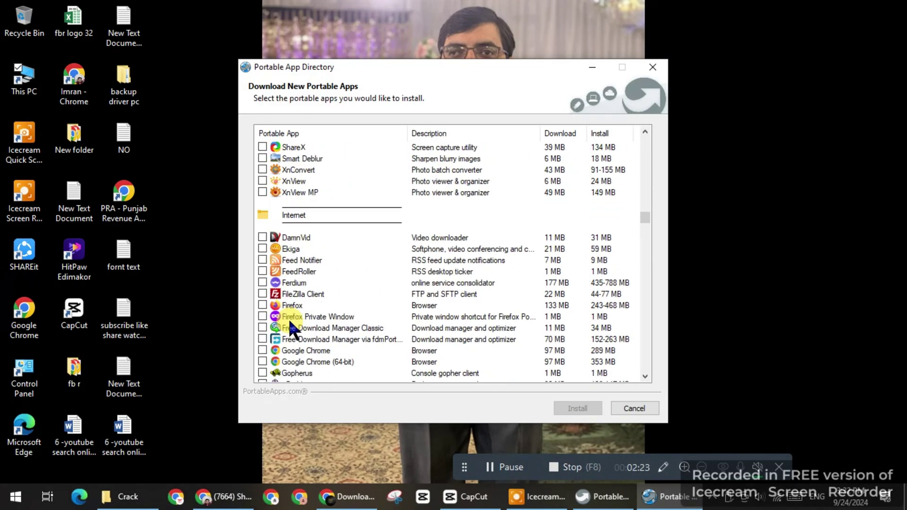
click(262, 305)
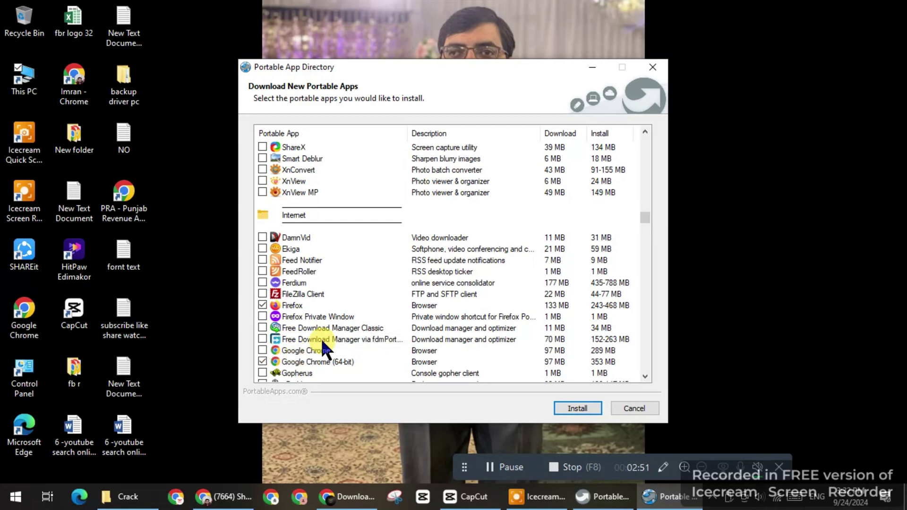
scroll(321, 338, down, 6)
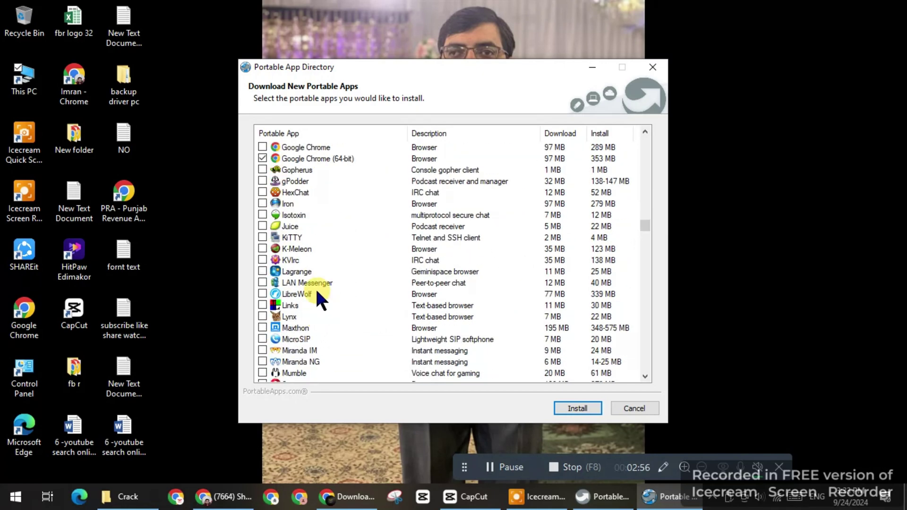
scroll(316, 287, down, 1)
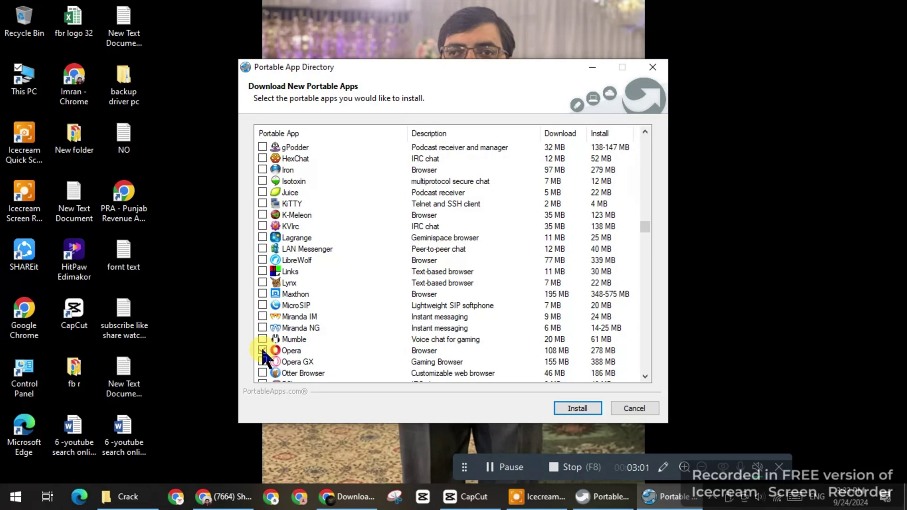
Step: Add ImgBurn and VLC from the Music and Video category to the selected apps
scroll(472, 312, down, 6)
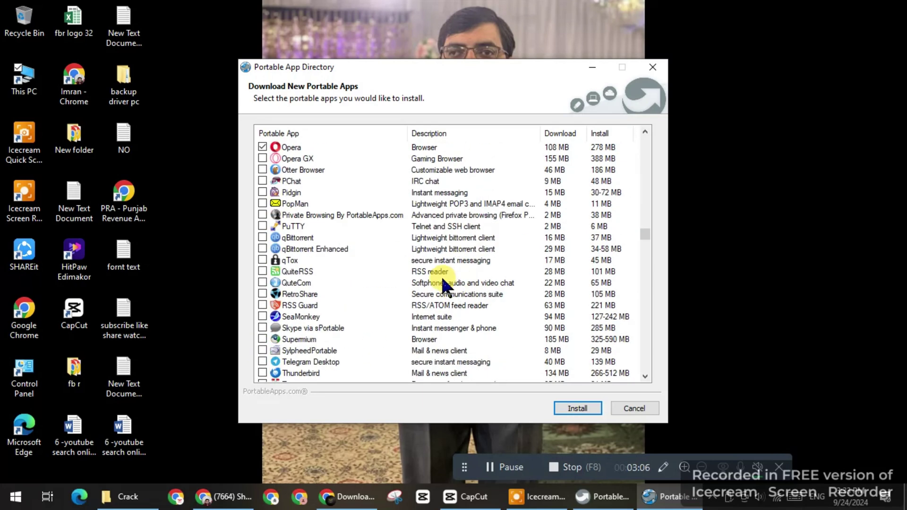
scroll(444, 284, down, 10)
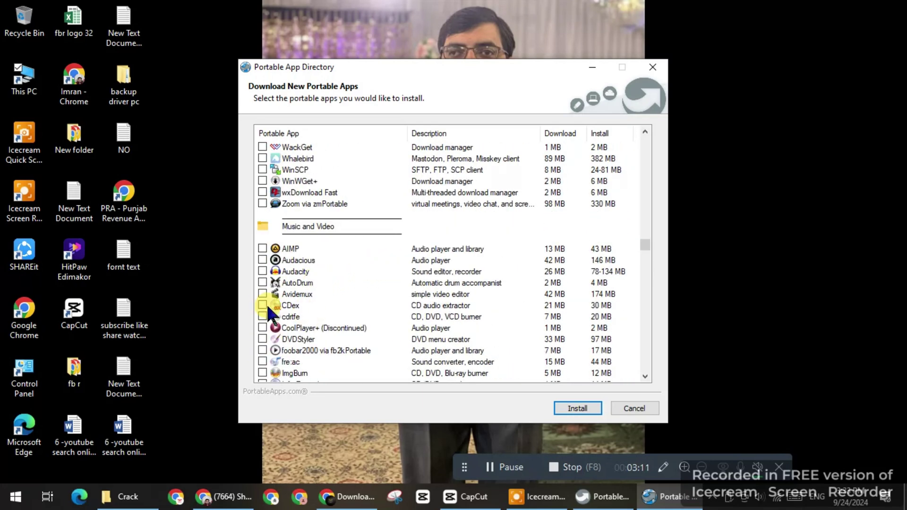
scroll(297, 350, down, 1)
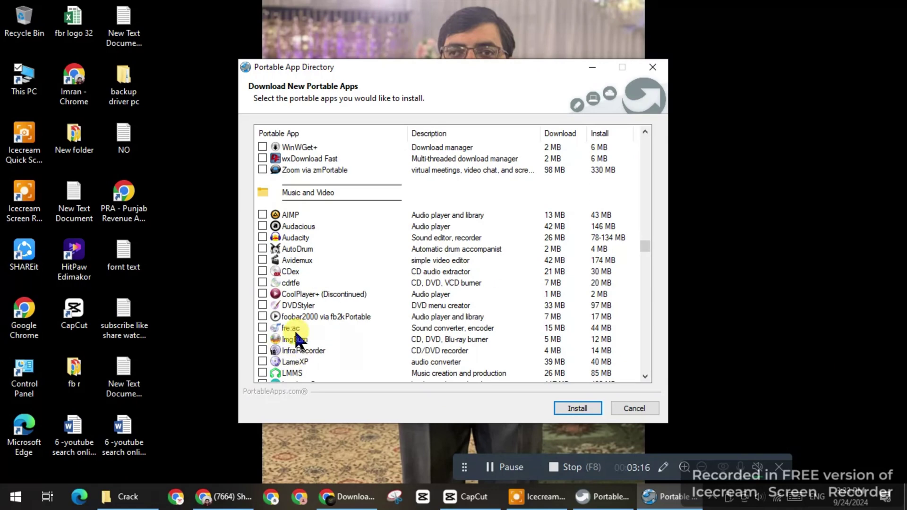
click(262, 339)
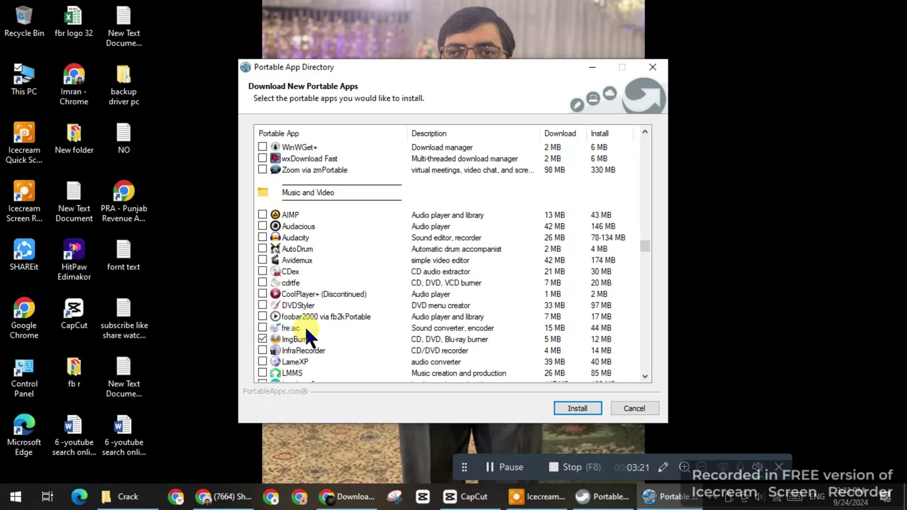
scroll(282, 328, down, 2)
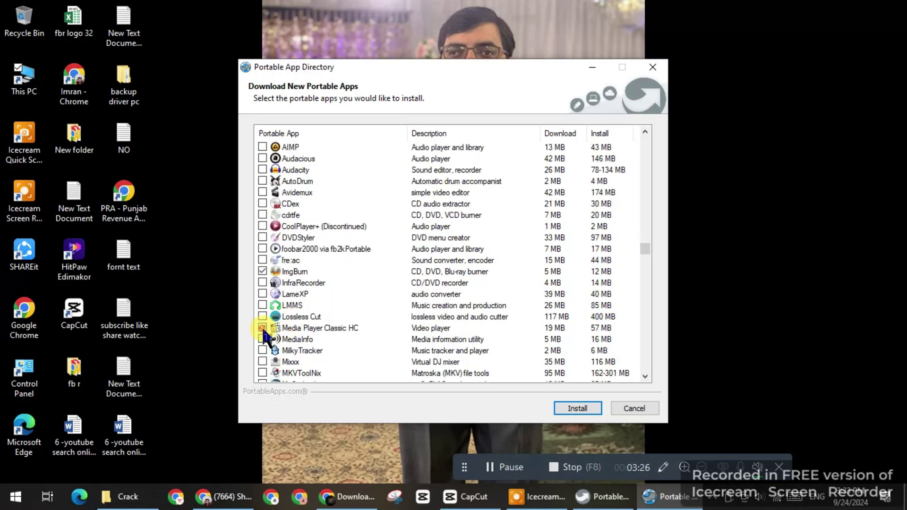
scroll(291, 333, down, 7)
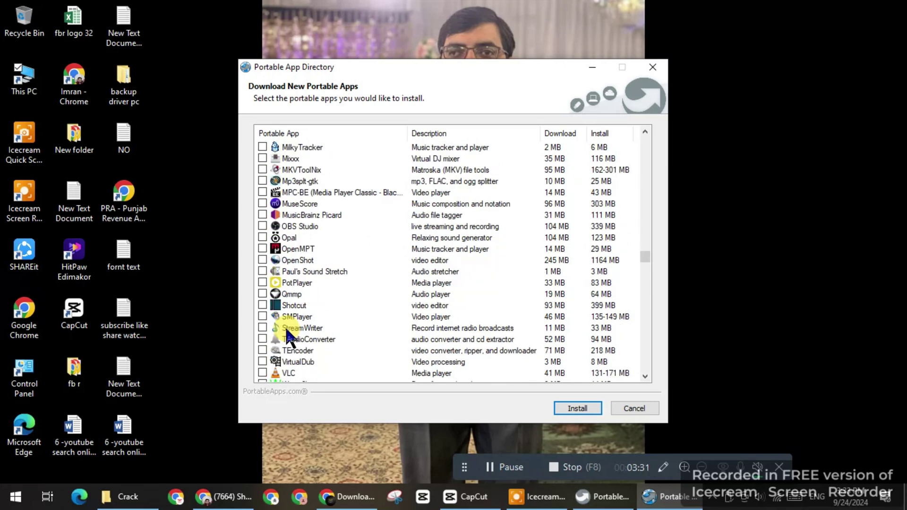
click(263, 339)
Step: Go through the Utilities category, install the selected portable apps and finish the app directory wizard
scroll(313, 313, down, 5)
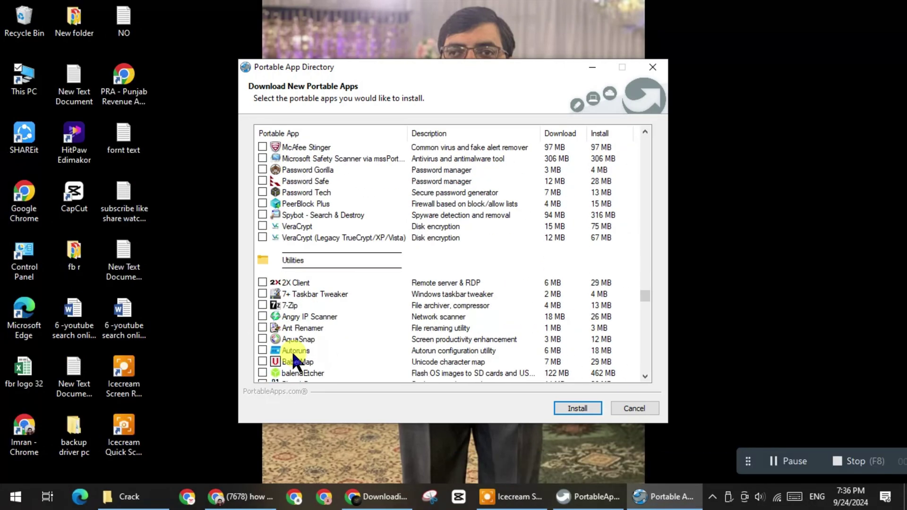
scroll(265, 262, down, 1)
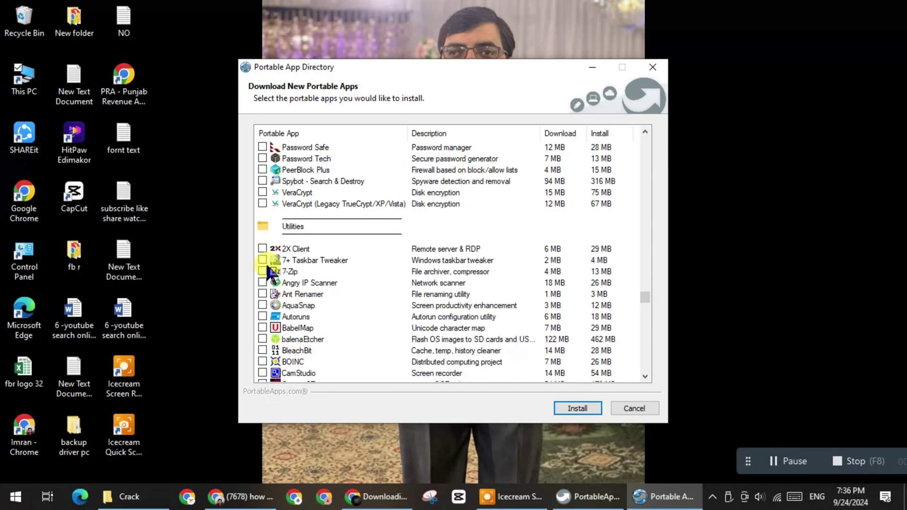
click(585, 407)
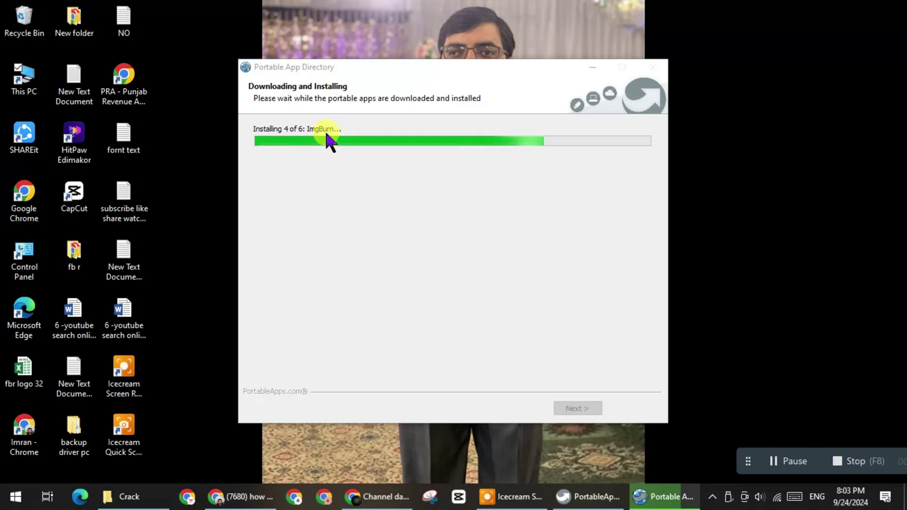
click(513, 356)
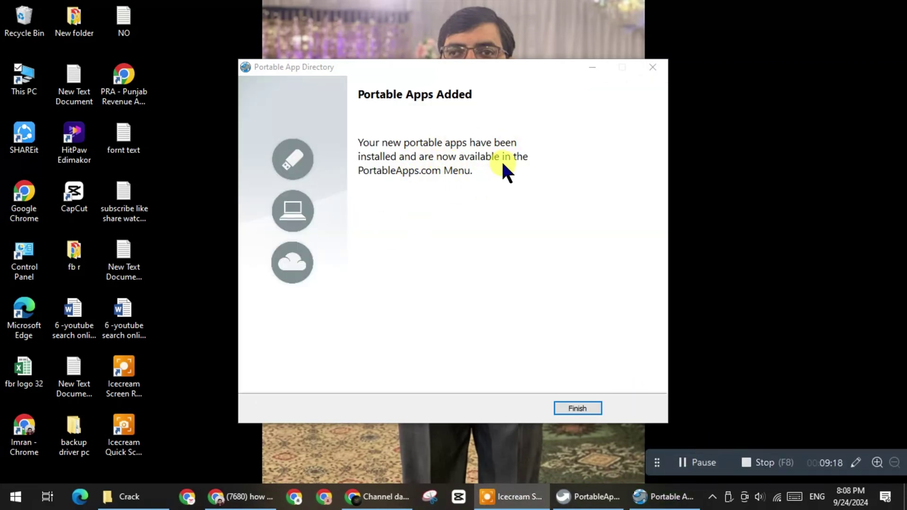
click(576, 408)
Step: Check the used and free space of USB drive G: in its properties from This PC
double_click(24, 78)
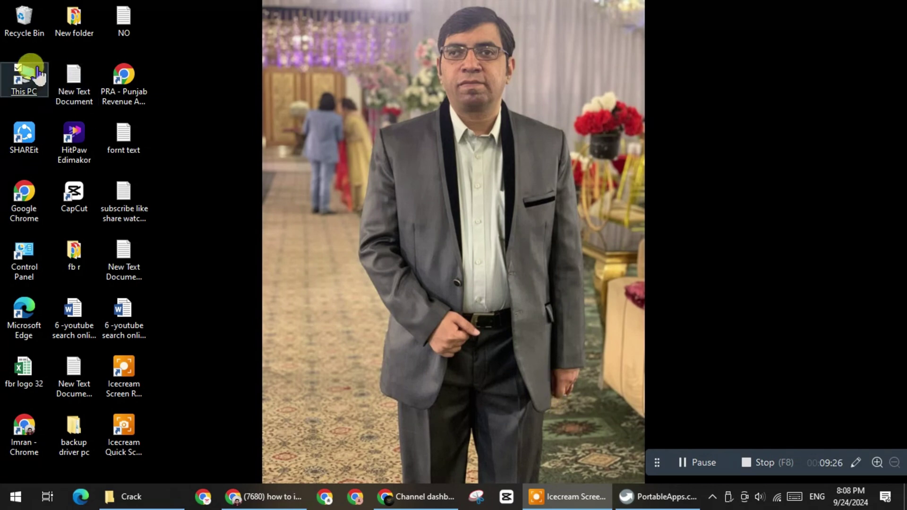
right_click(195, 289)
click(222, 470)
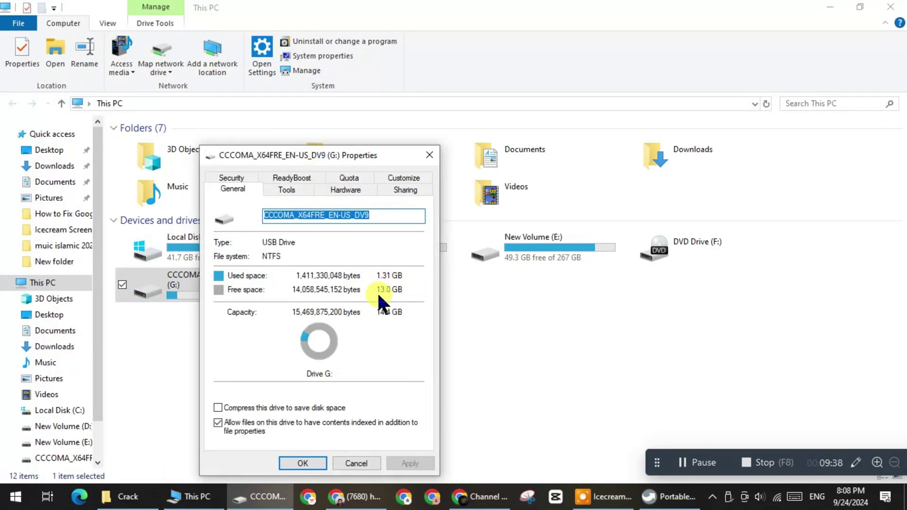
click(311, 465)
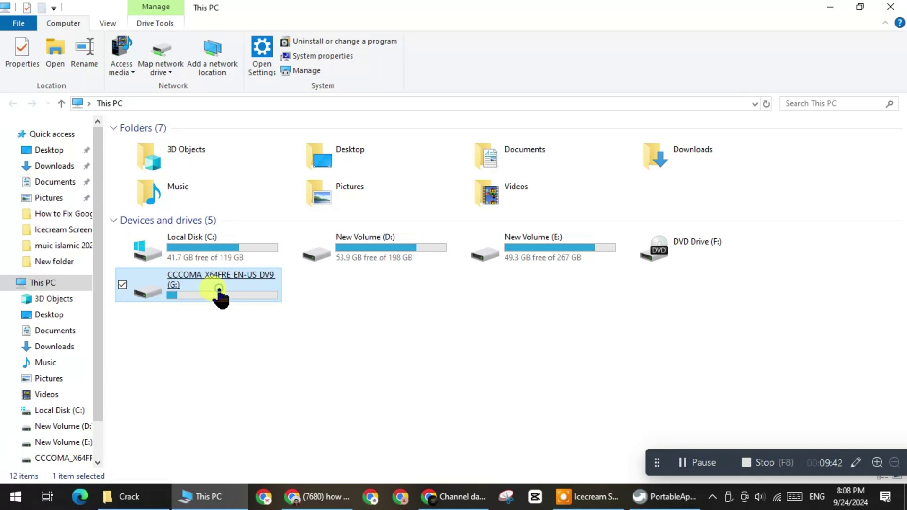
Step: Run Start from USB drive G:, view the installed apps under Internet and Music and Video, and close the platform menu
double_click(219, 290)
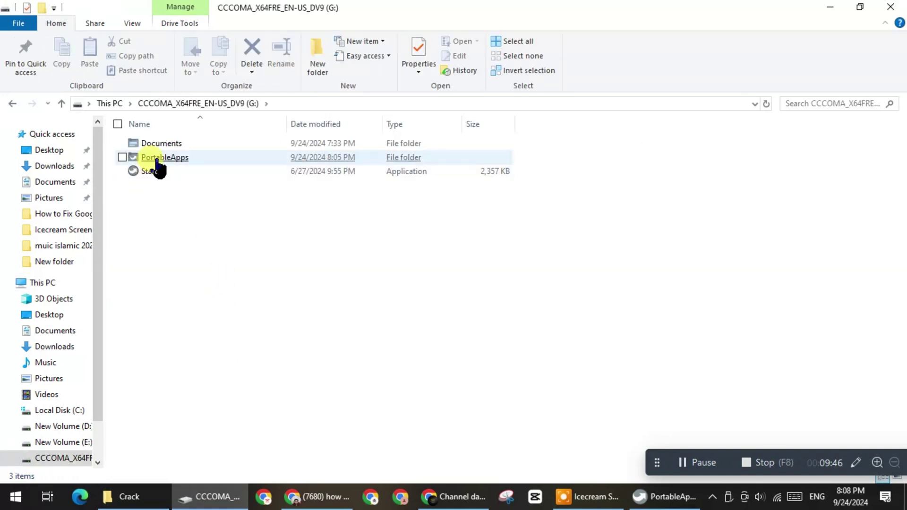
double_click(148, 171)
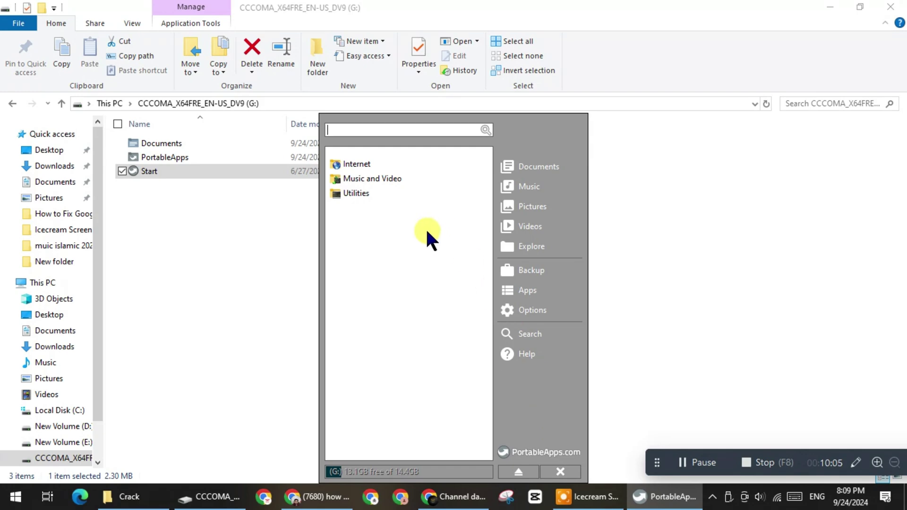
click(16, 496)
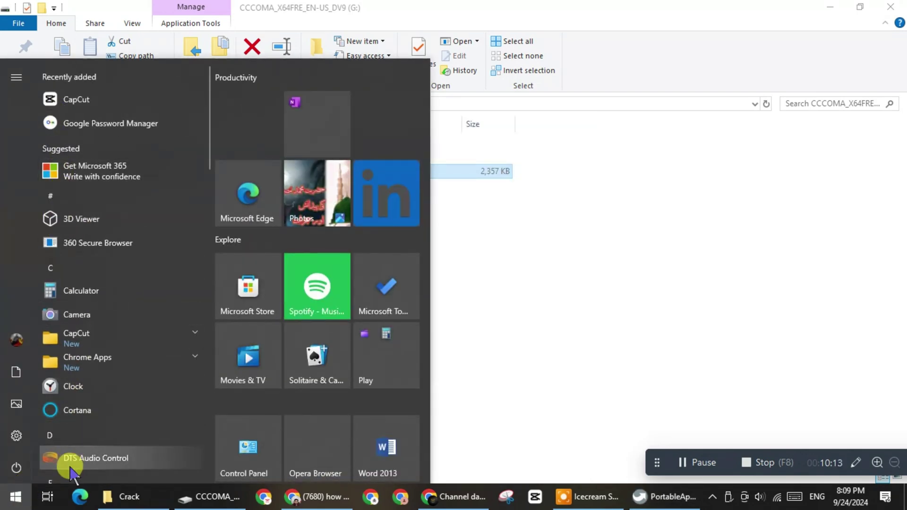
click(513, 257)
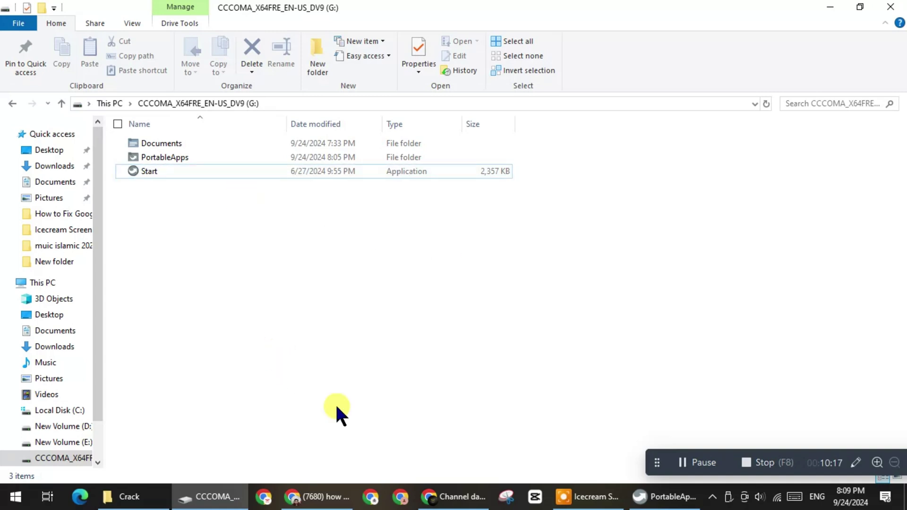
click(636, 501)
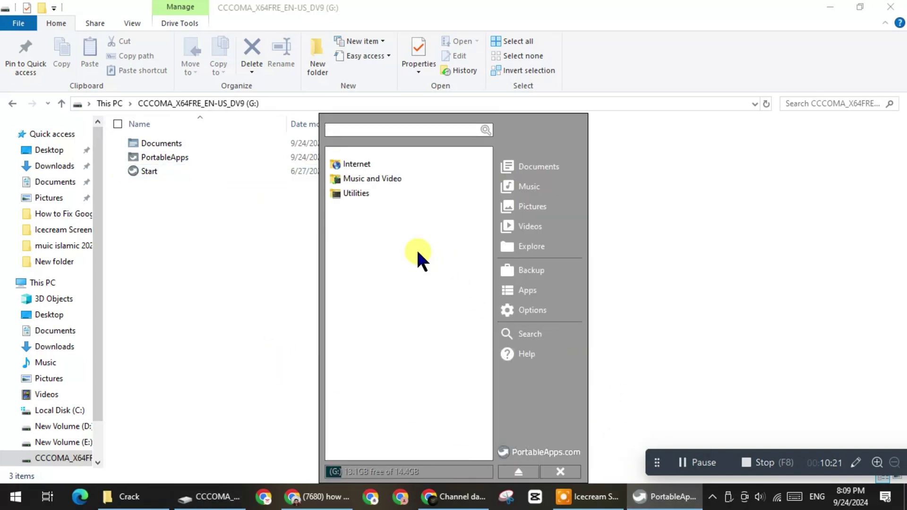
click(360, 163)
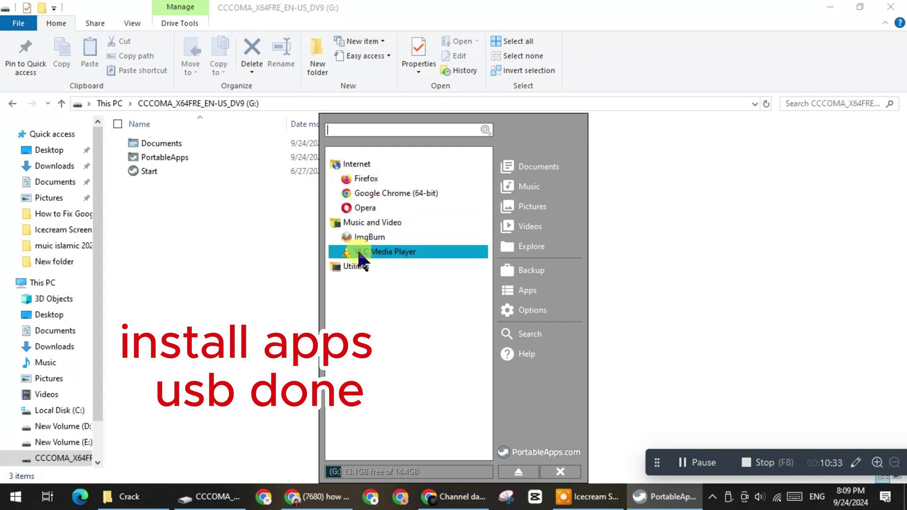
click(561, 472)
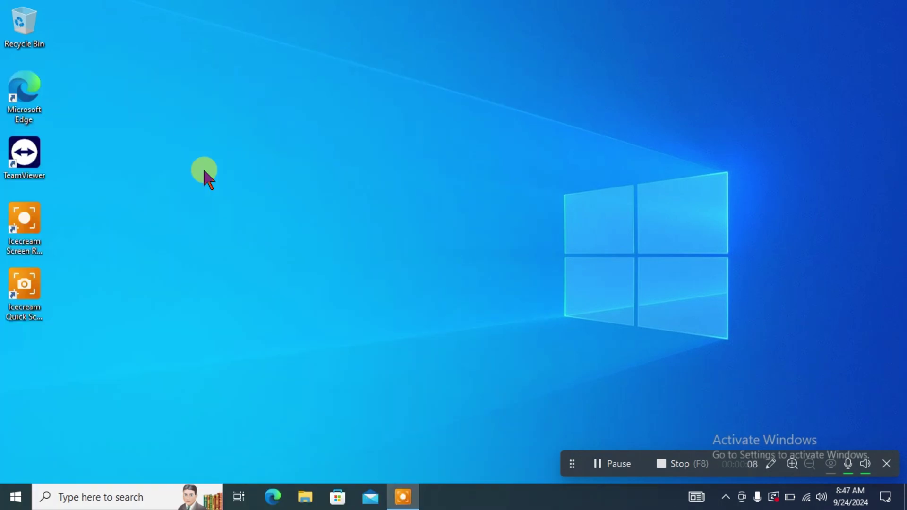
Step: On the second PC, open USB drive G: from This PC and run the Start application
key(super+e)
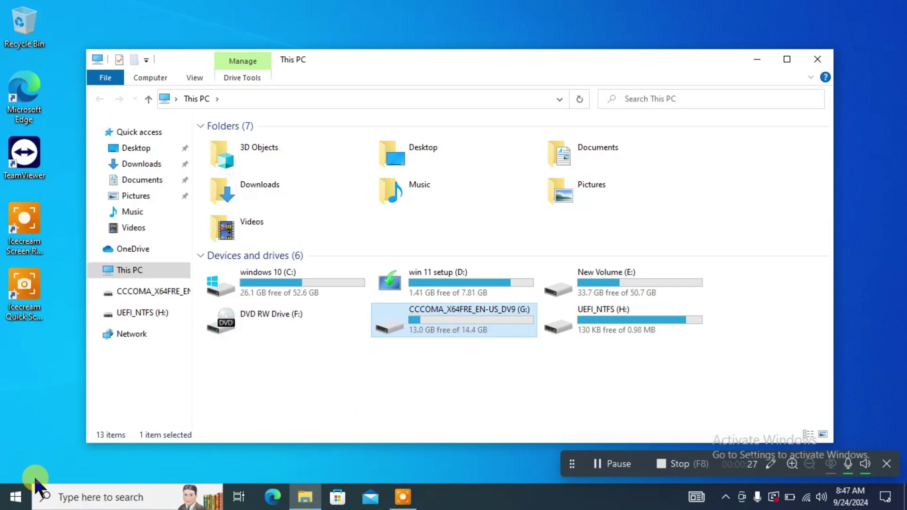
click(16, 496)
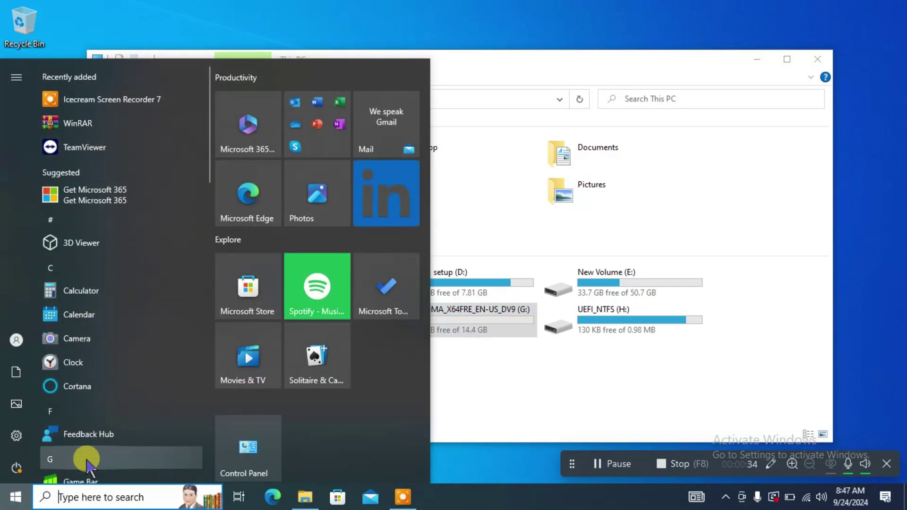
click(470, 384)
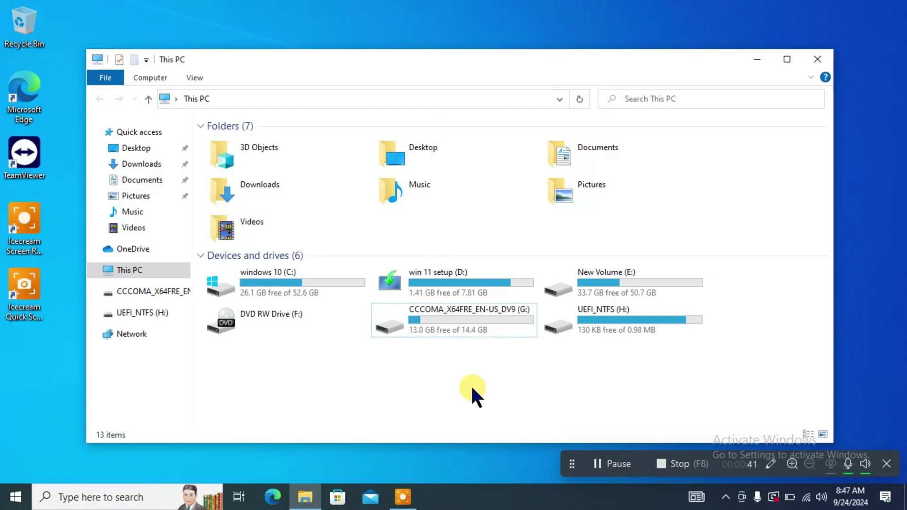
double_click(448, 331)
double_click(238, 175)
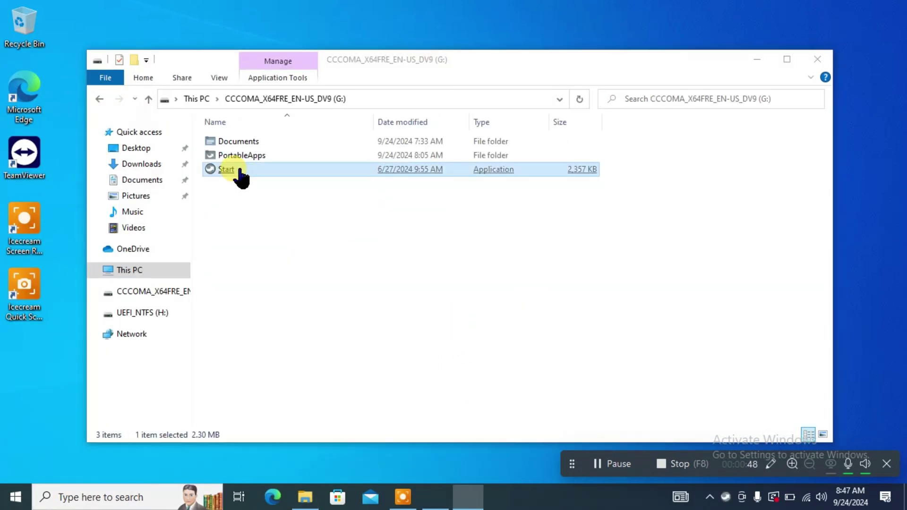
Step: Test the portable Google Chrome (64-bit) and Opera by launching each from the PortableApps menu and closing its window
click(364, 165)
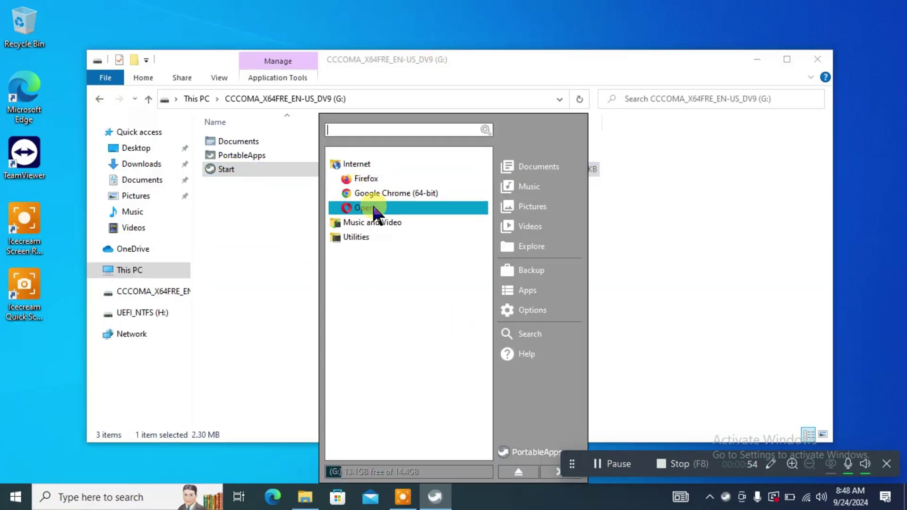
click(372, 191)
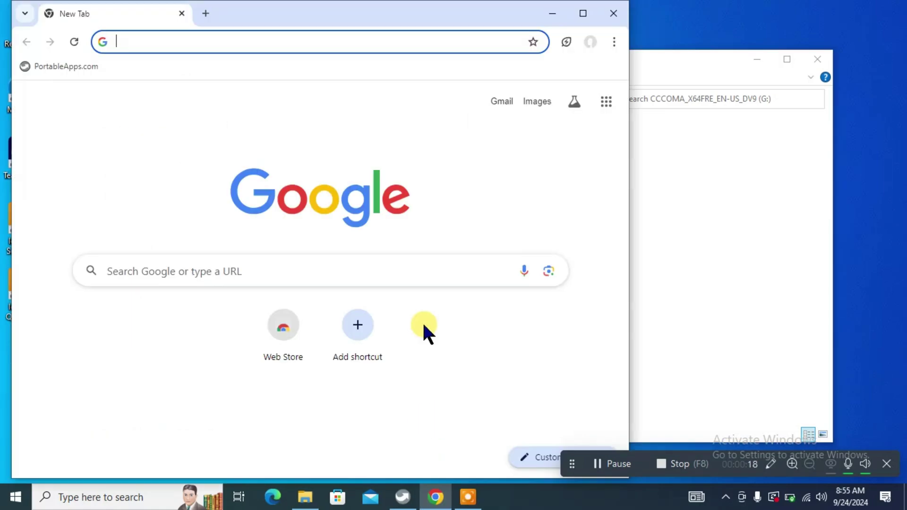
click(603, 22)
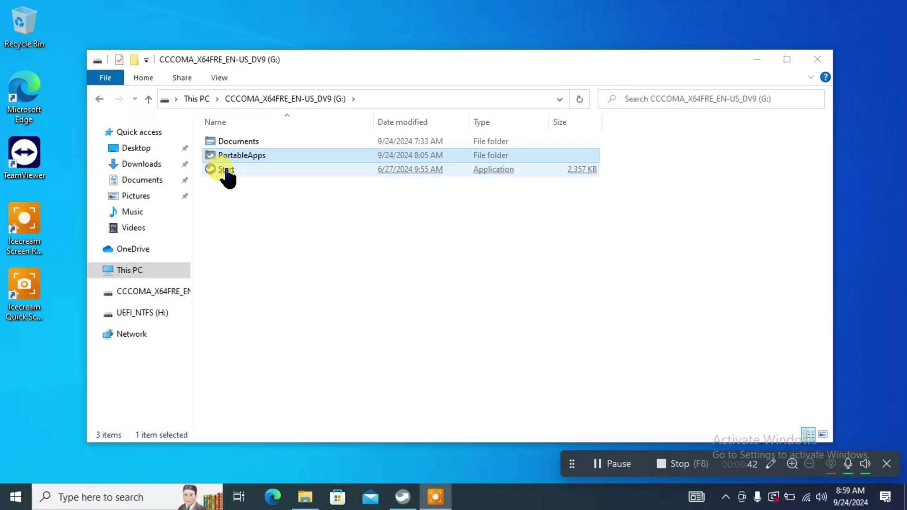
double_click(223, 170)
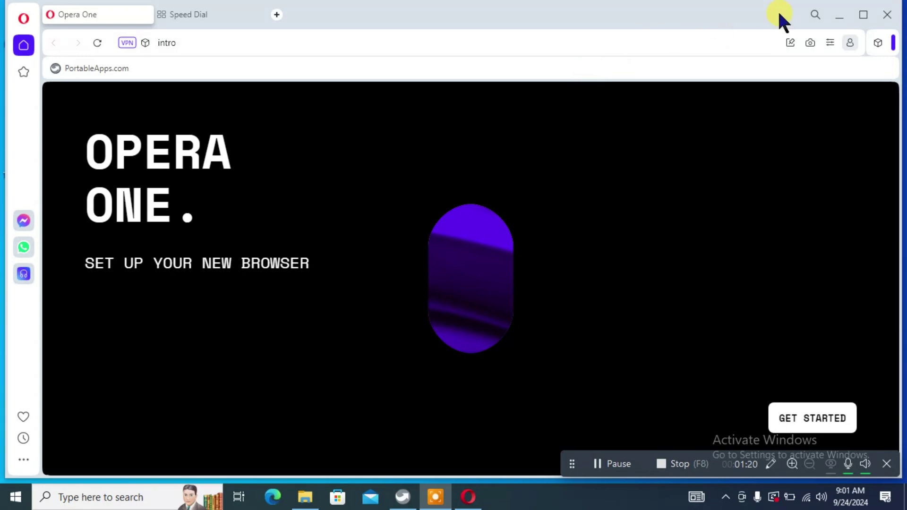
click(886, 16)
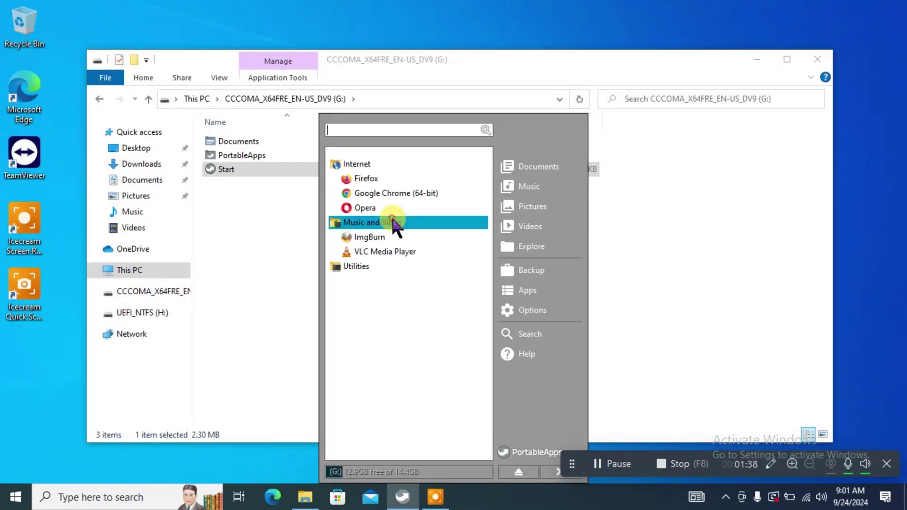
Step: Launch VLC Media Player from the Music and Video category and continue past its Privacy and Network Access Policy
click(384, 250)
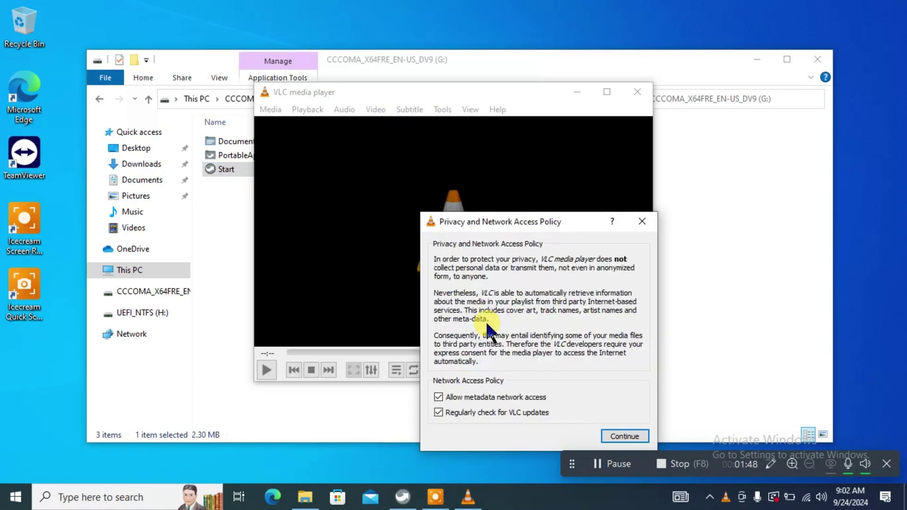
click(453, 409)
click(614, 436)
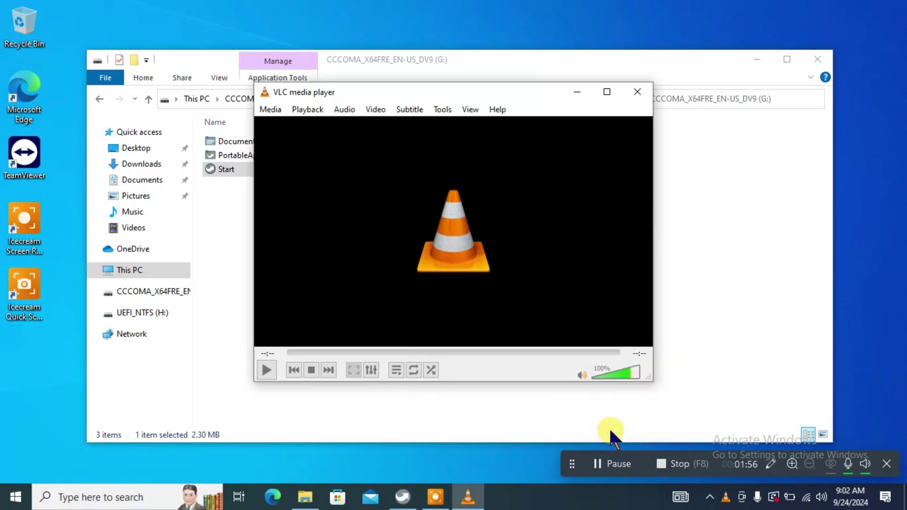
Step: Close VLC media player, launch ImgBurn from the PortableApps menu to test it, and close its window
click(635, 93)
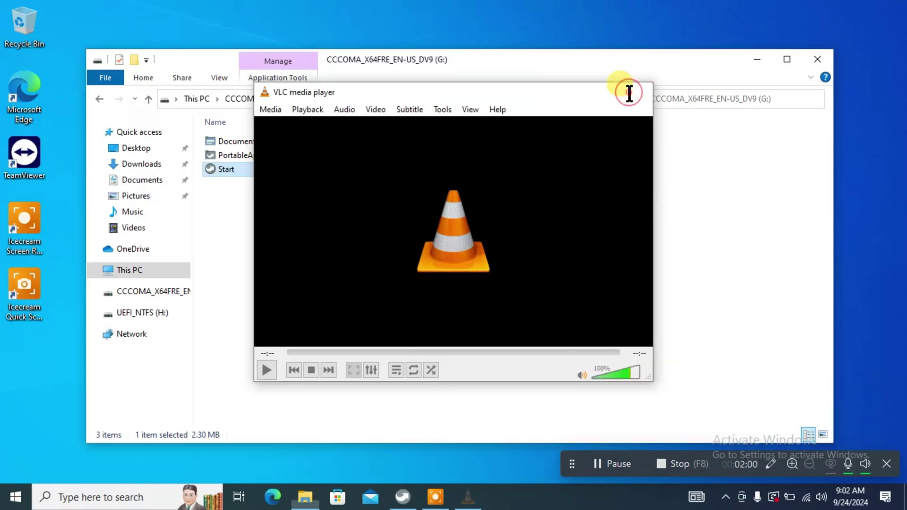
click(402, 497)
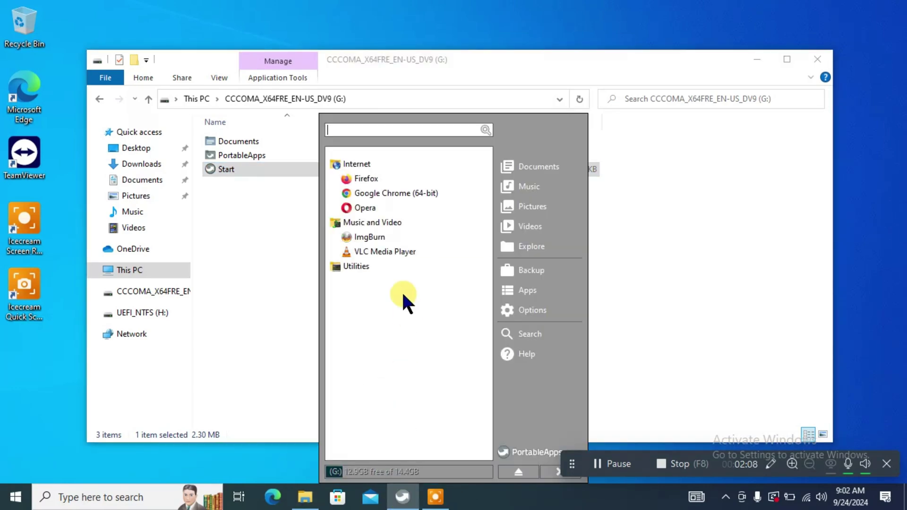
click(380, 236)
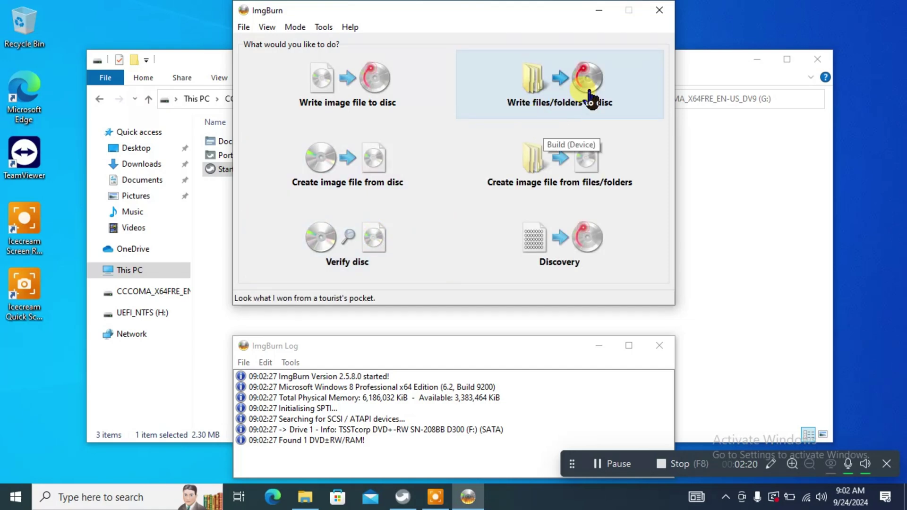
click(655, 13)
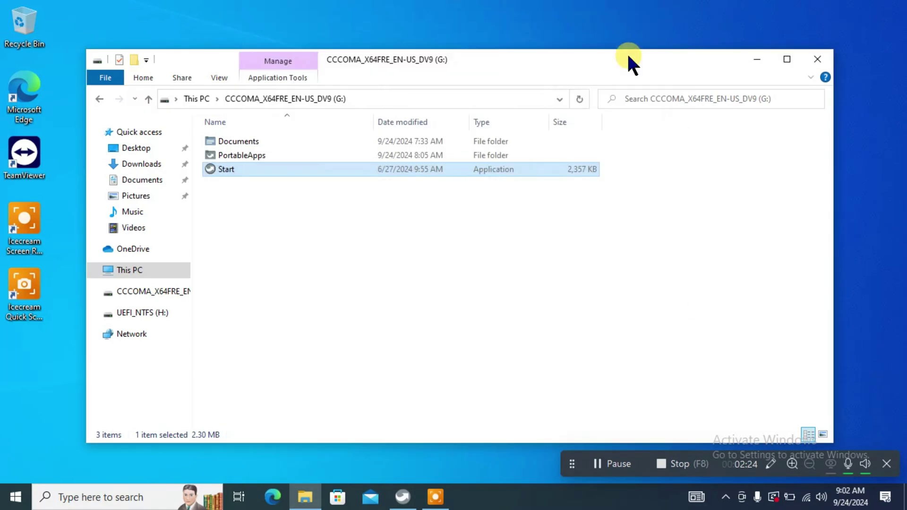
Step: Get more apps by category from the PortableApps menu, select Blender LTS under Graphics and Pictures, and start its installation
click(401, 497)
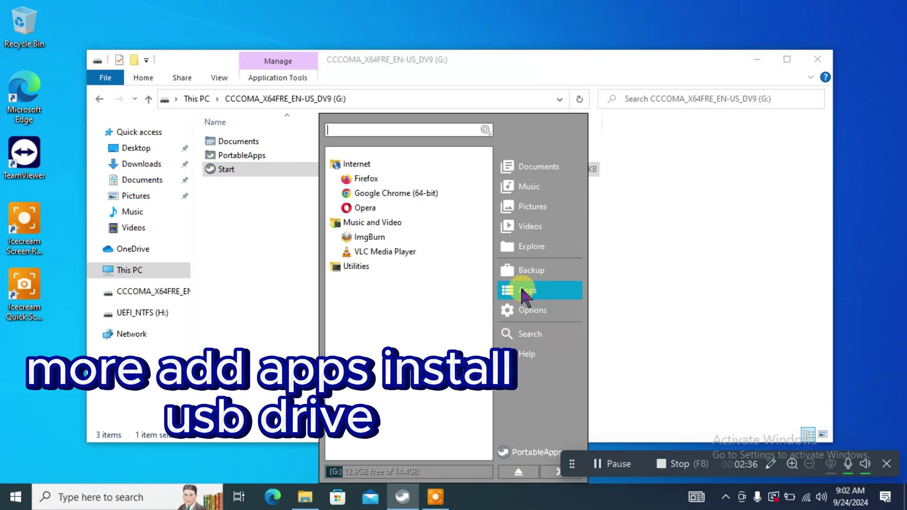
click(524, 297)
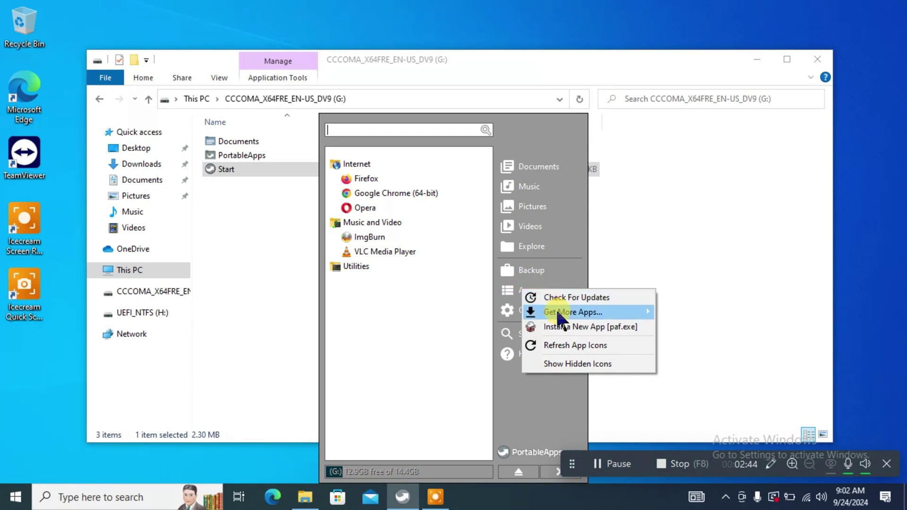
mouse_move(560, 313)
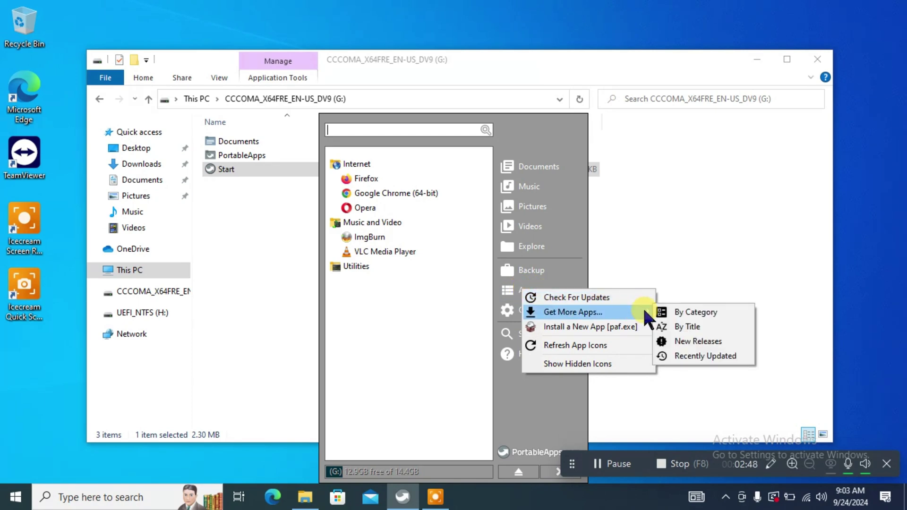
click(676, 311)
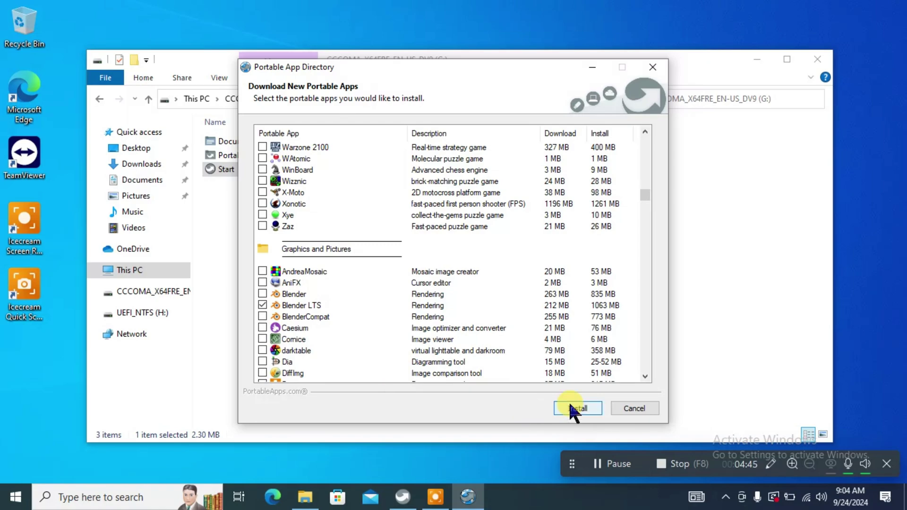
click(572, 408)
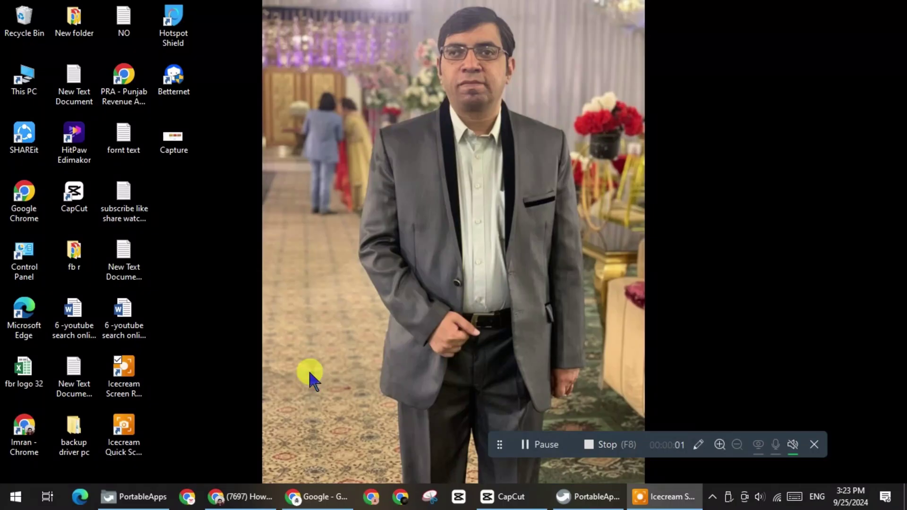
Step: On the first PC, view the contents of the PortableApps folder on USB drive G: and minimize the window
double_click(13, 92)
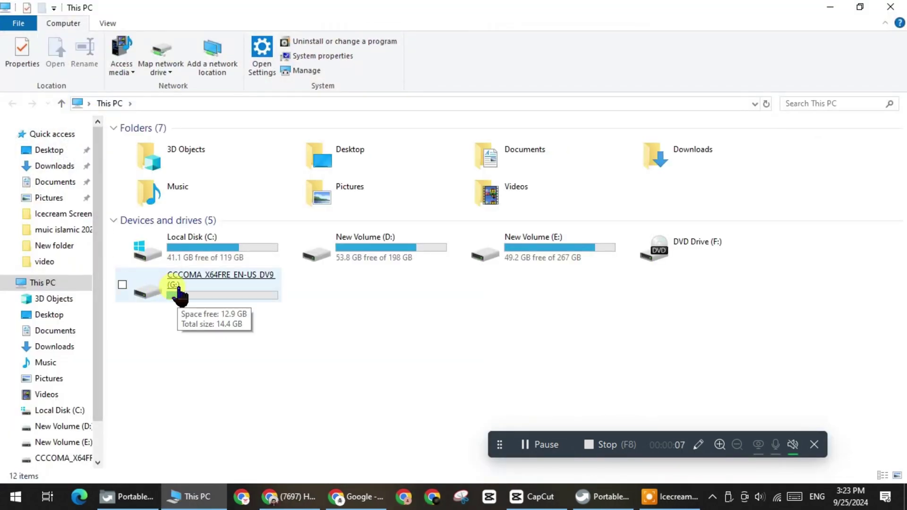
double_click(179, 296)
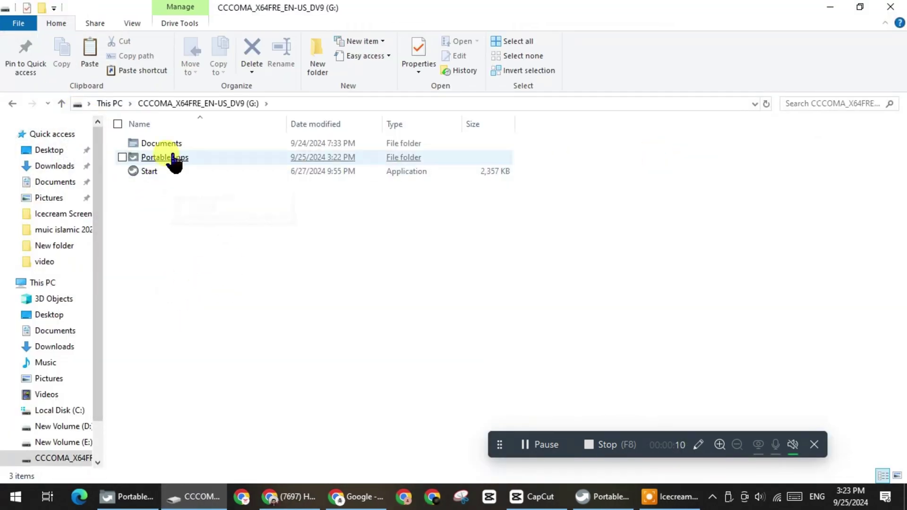
double_click(168, 157)
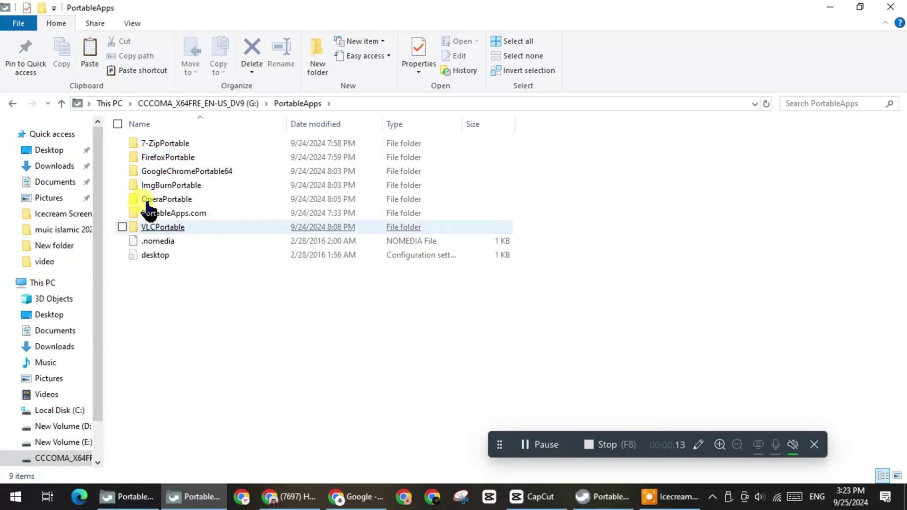
click(828, 8)
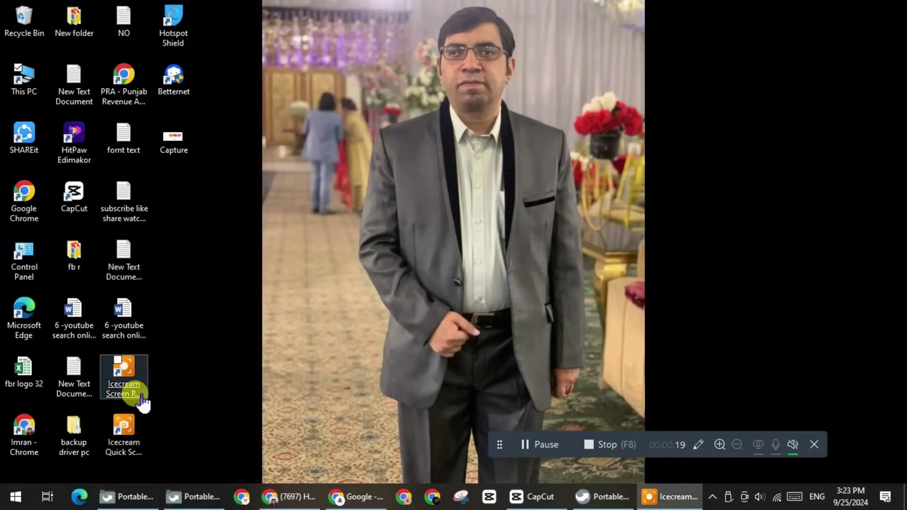
Step: Open the file location of the Icecream Screen Recorder 7 shortcut, go up to Program Files (x86), and copy the Icecream Screen Recorder 7 folder
right_click(119, 382)
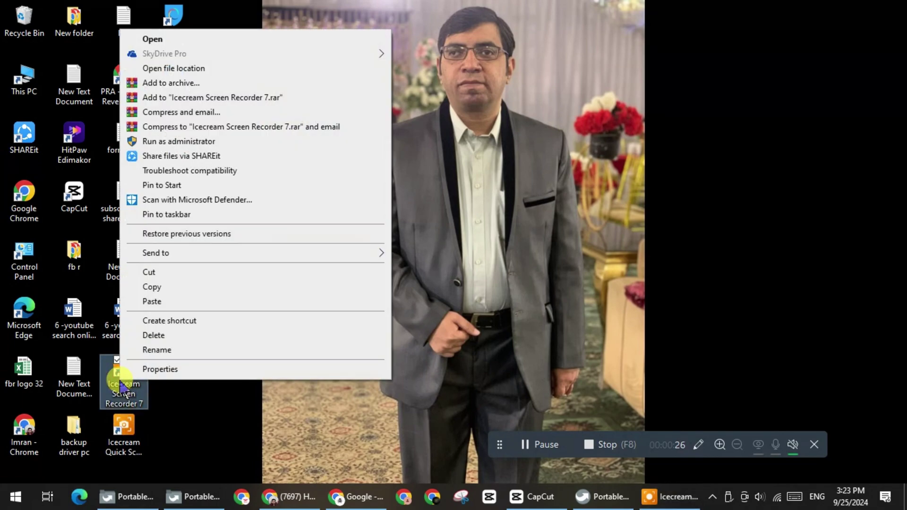
click(179, 70)
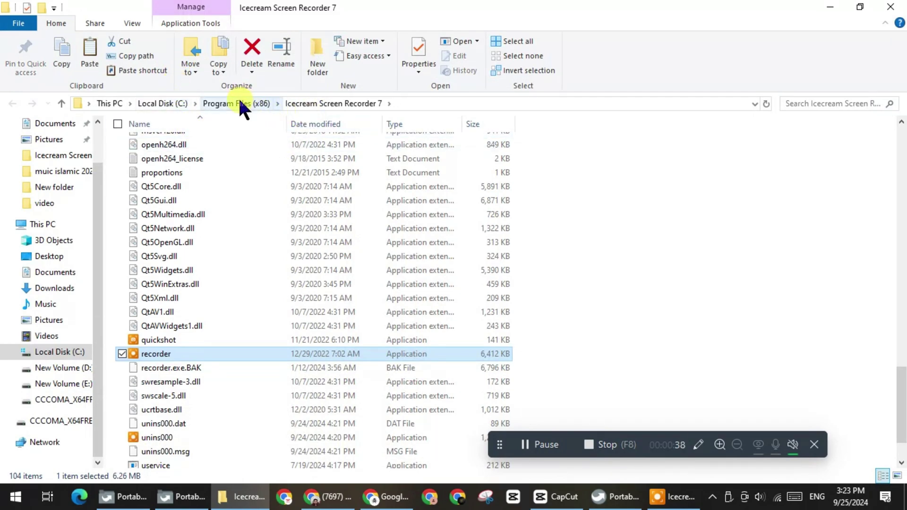
click(239, 100)
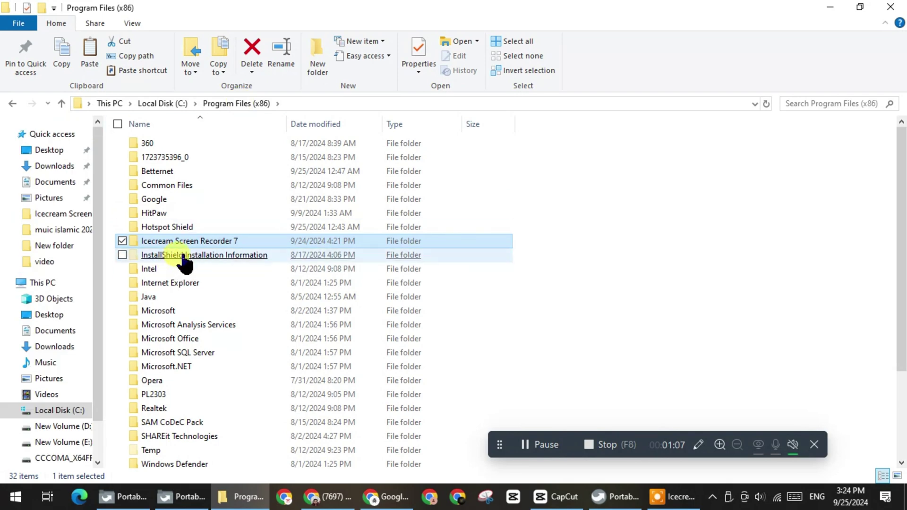
right_click(195, 240)
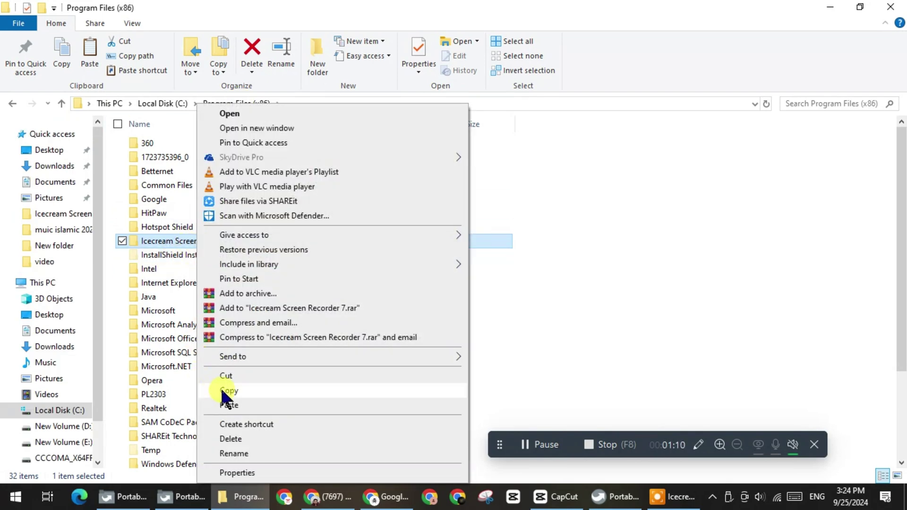
click(226, 392)
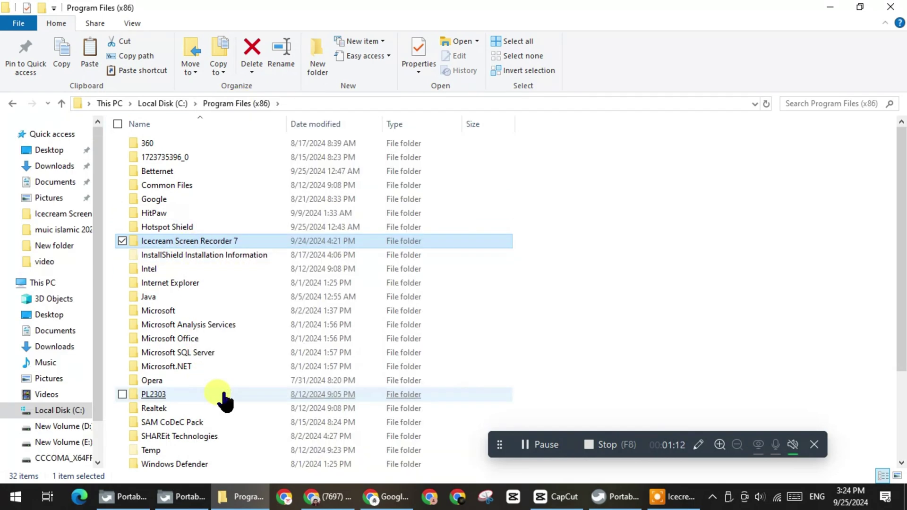
Step: Paste the copied Icecream Screen Recorder 7 folder into the PortableApps folder on USB drive G:
click(44, 285)
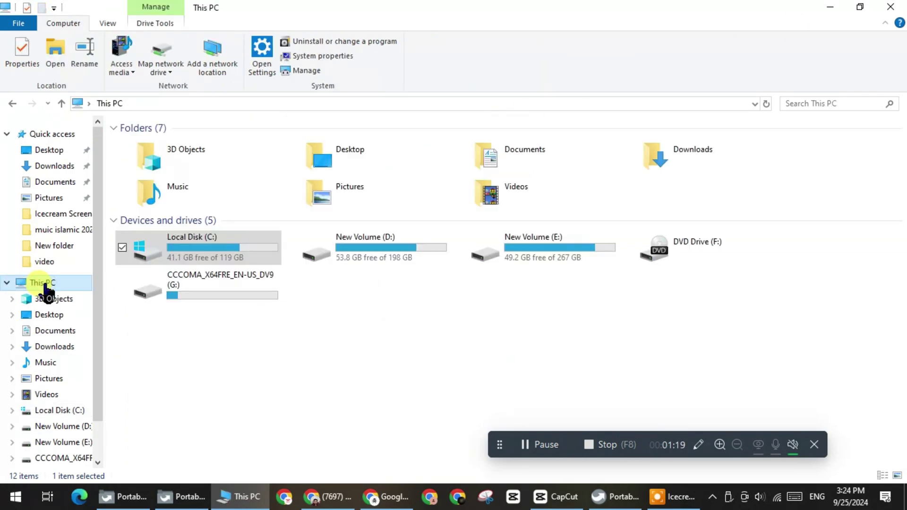
double_click(199, 292)
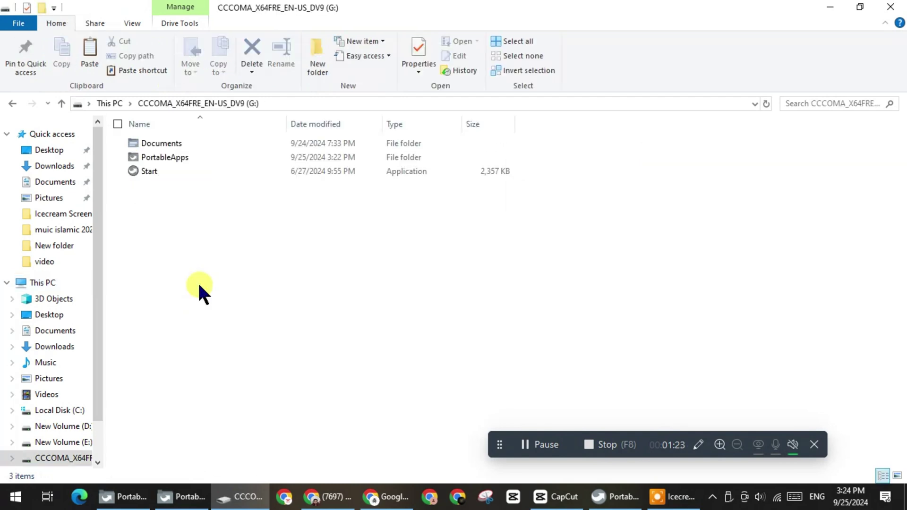
double_click(165, 158)
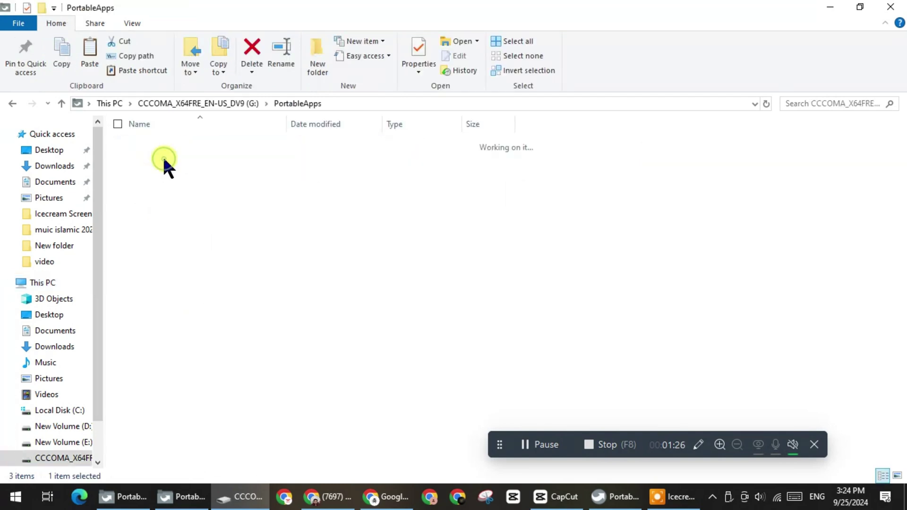
right_click(221, 340)
click(250, 257)
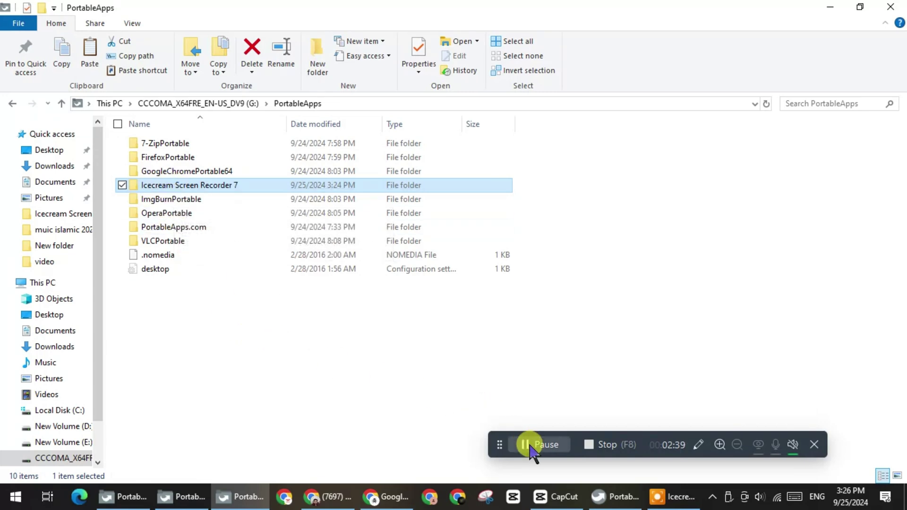
Step: Run Start from USB drive G:, launch Icecream Screen Recorder from the Other category to test it, and close its window
click(194, 104)
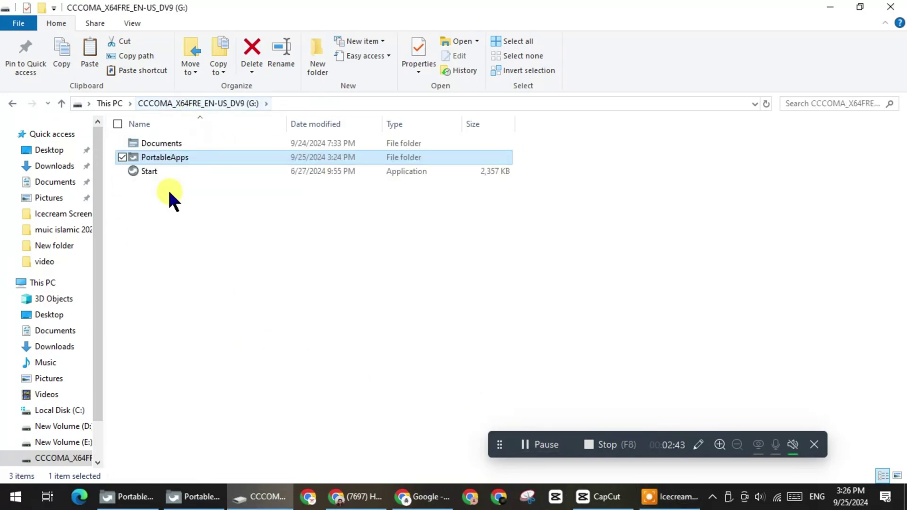
double_click(149, 172)
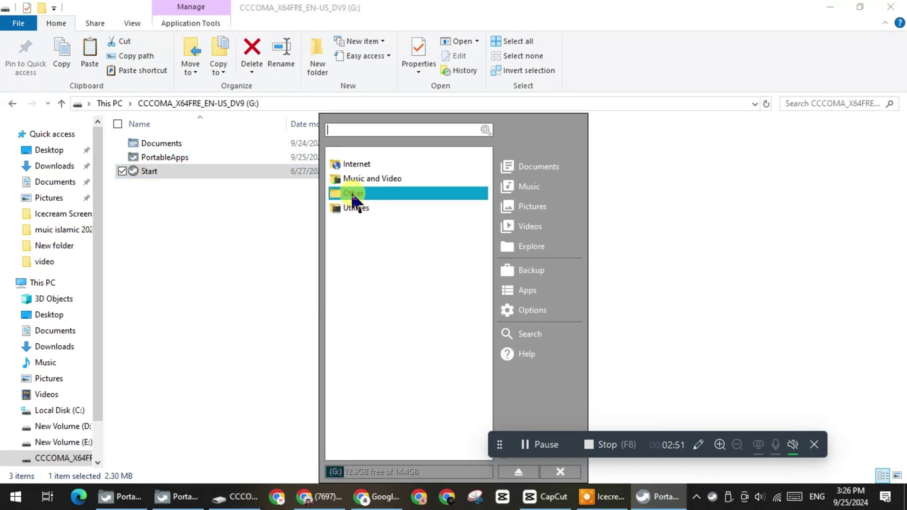
click(352, 193)
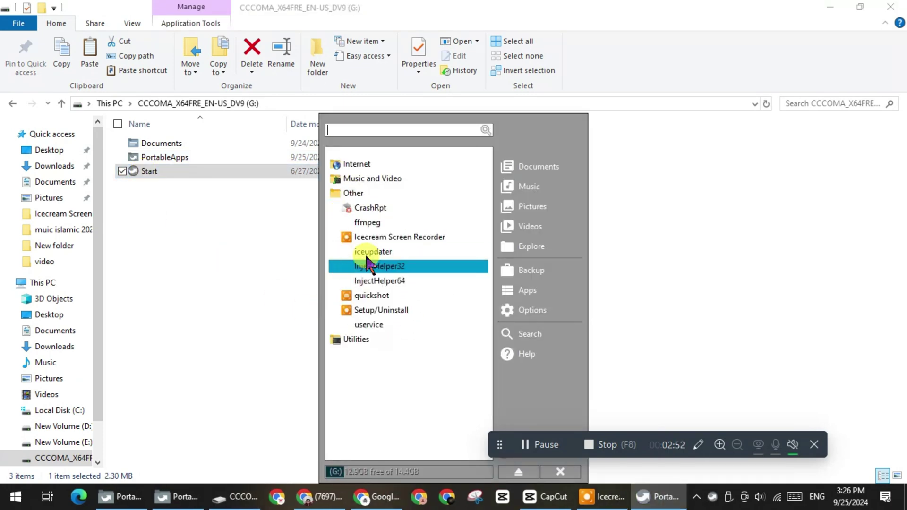
click(387, 240)
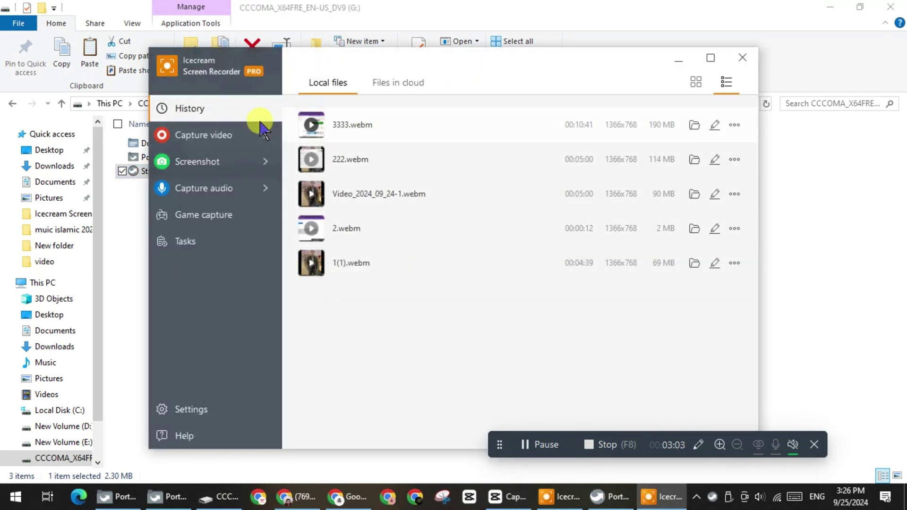
click(751, 60)
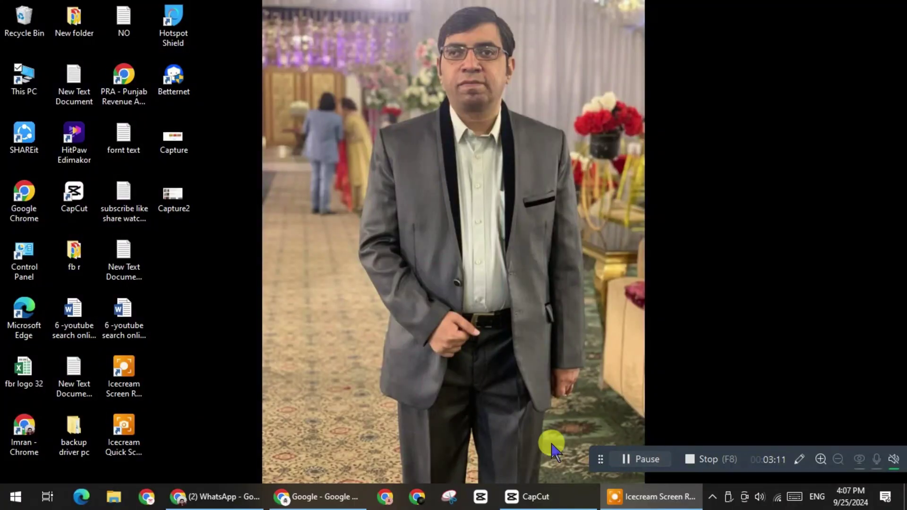
Step: Launch Word 2013 from the Windows Start menu, open a blank document, and close Word
click(15, 493)
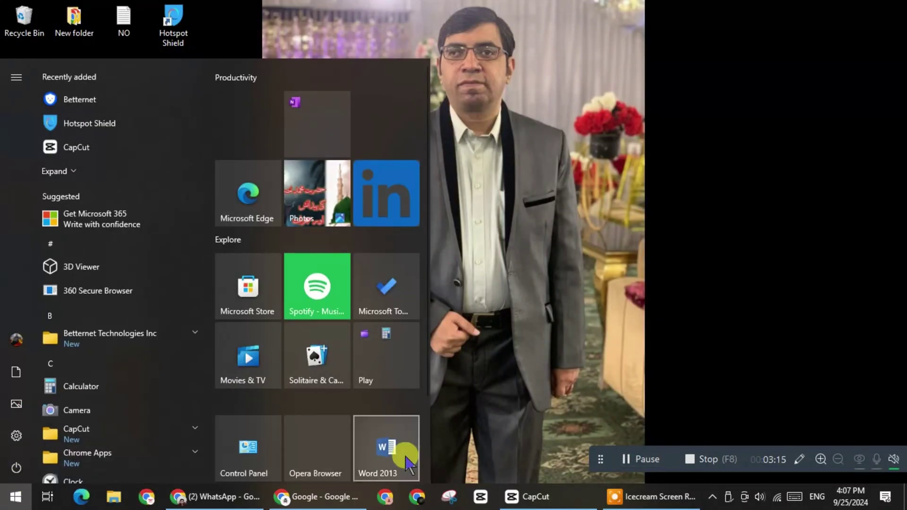
click(382, 439)
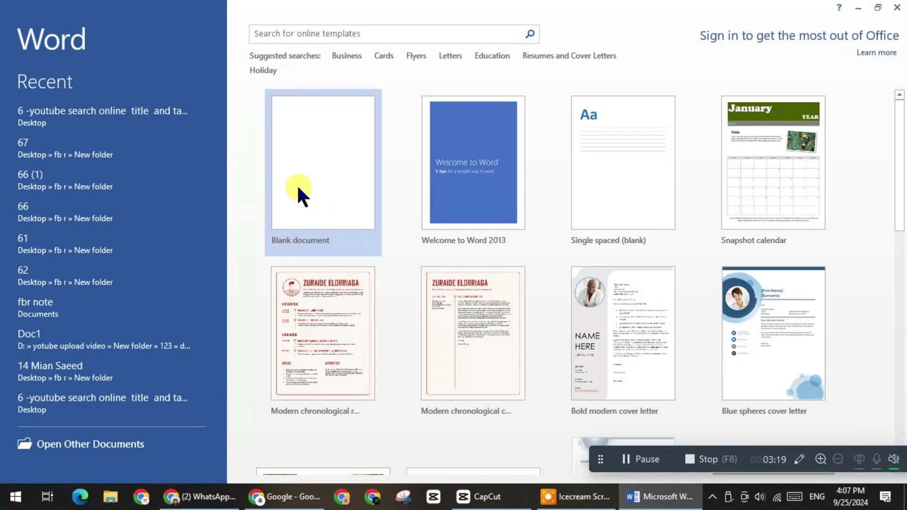
click(298, 191)
click(898, 7)
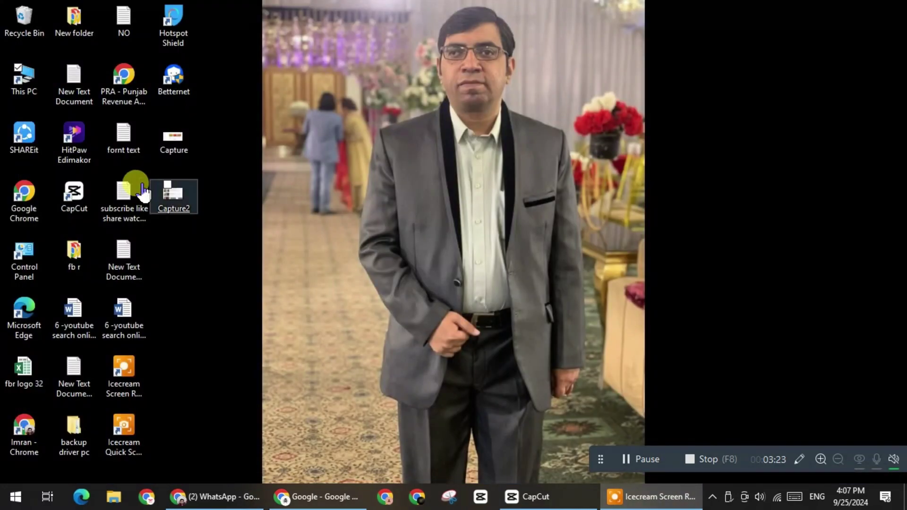
Step: Open the Microsoft Office folder in Program Files (x86) on drive C: and copy its Office15 folder
double_click(22, 79)
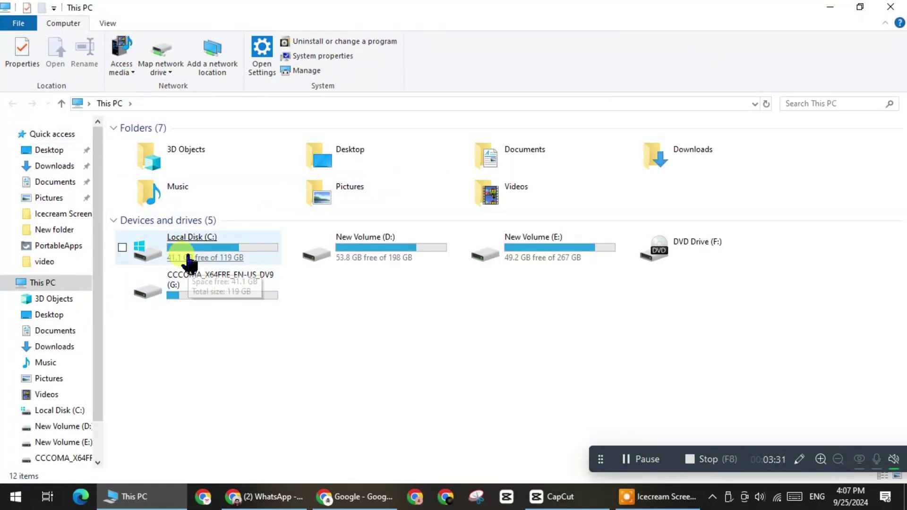
double_click(189, 242)
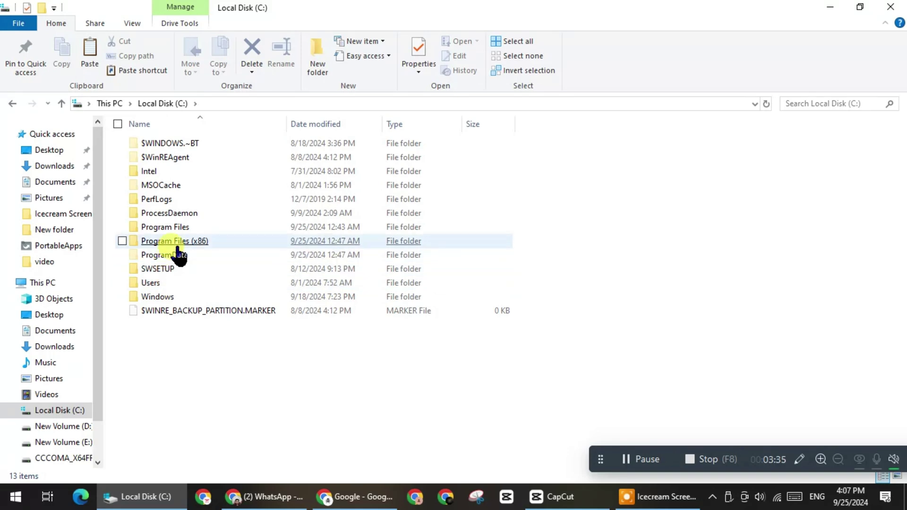
double_click(174, 242)
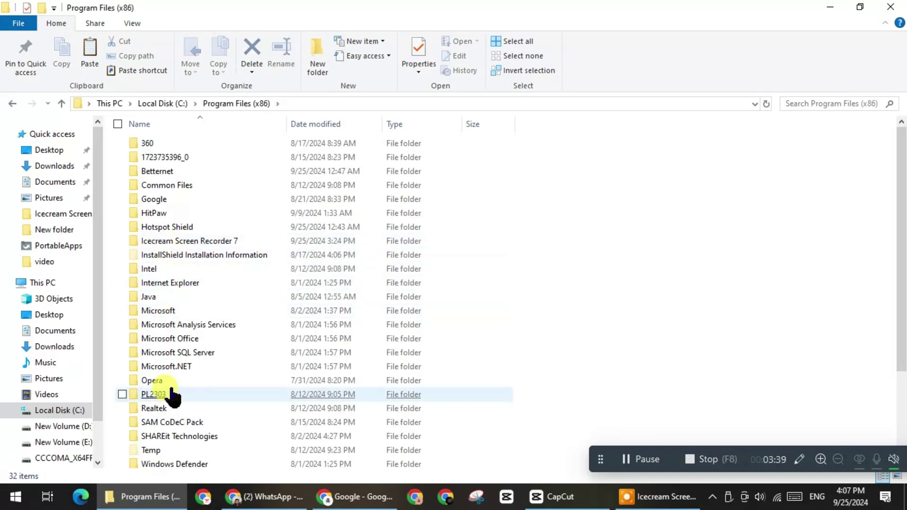
double_click(176, 341)
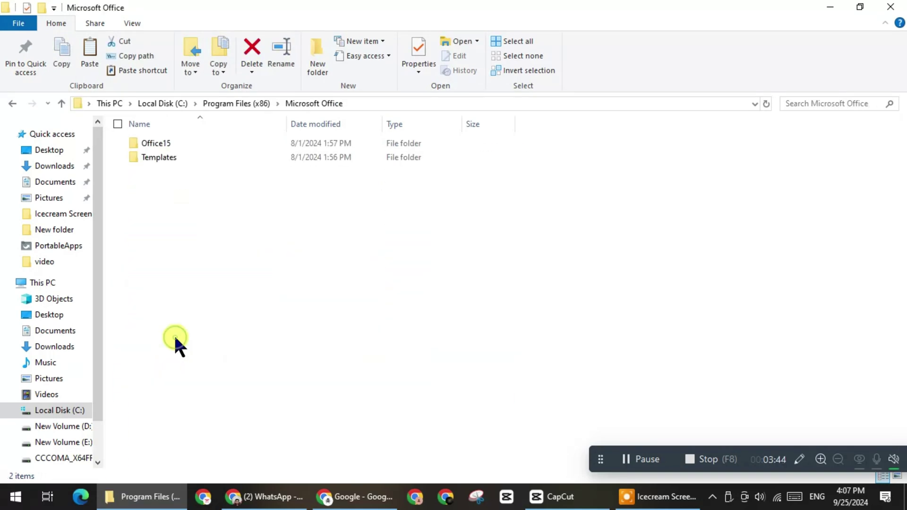
right_click(156, 146)
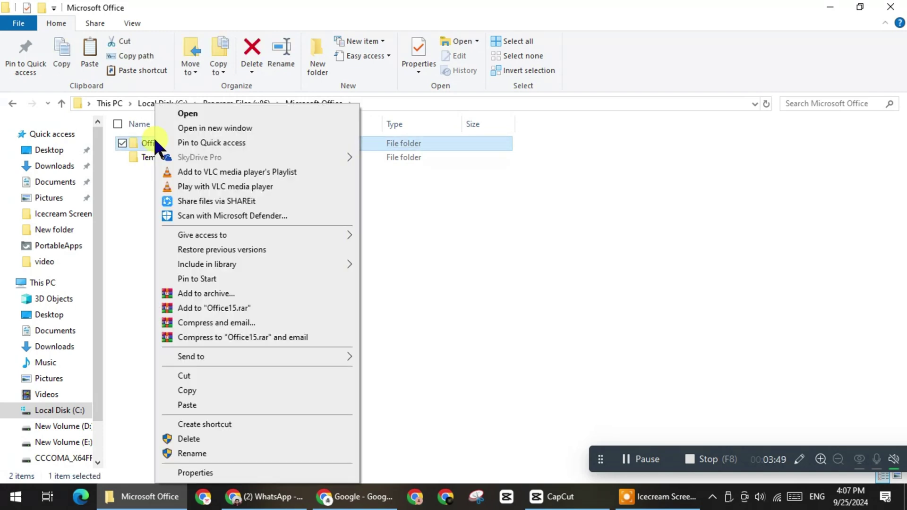
click(185, 390)
Step: Paste the copied Office15 folder into the PortableApps folder on USB drive G: and close the window
click(38, 284)
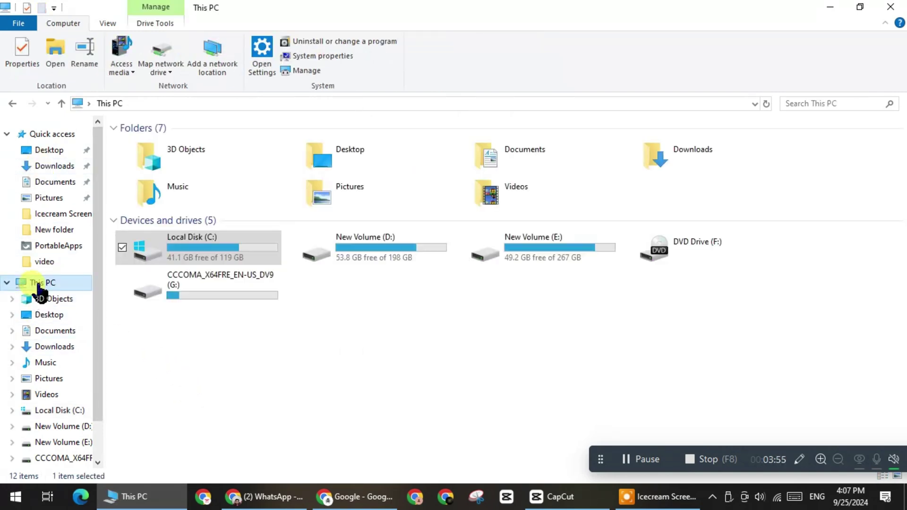
double_click(204, 290)
double_click(168, 158)
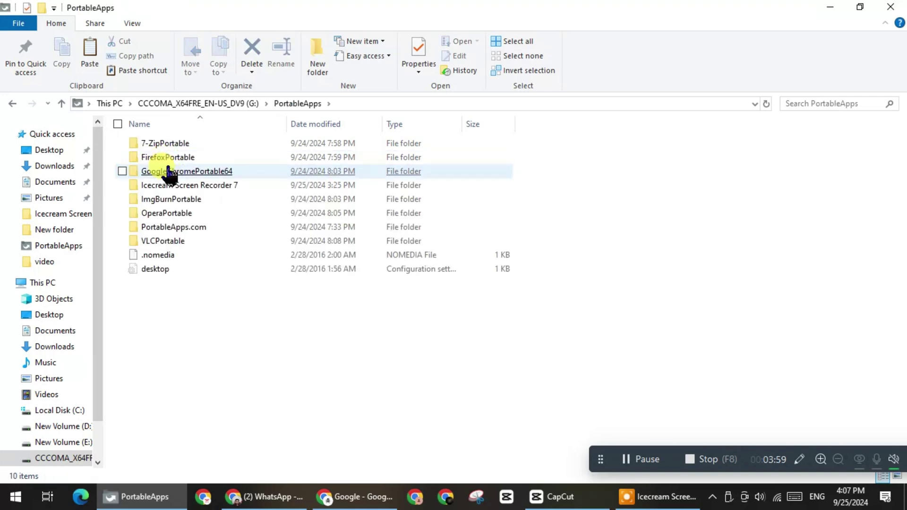
right_click(216, 348)
mouse_move(313, 316)
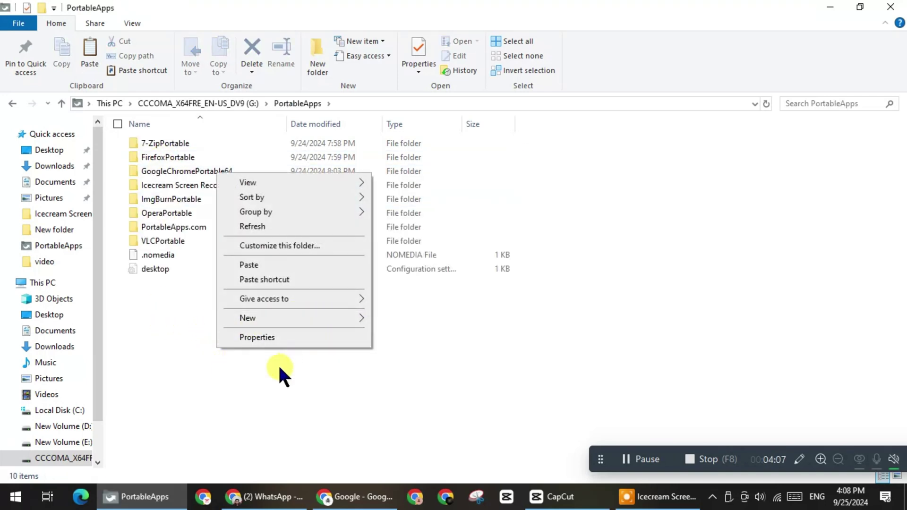
click(251, 265)
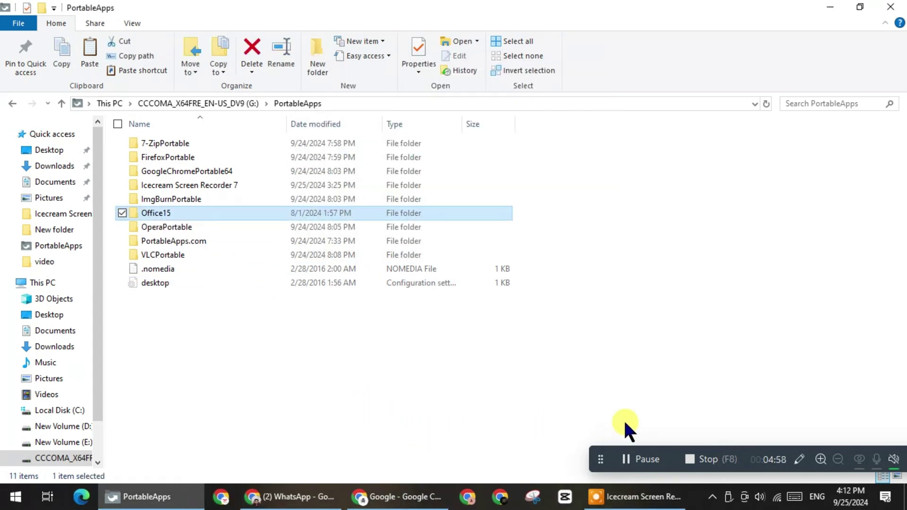
click(890, 6)
Step: Run Start from USB drive G:, launch Word from the Other category, open a blank document, and close Word
double_click(10, 87)
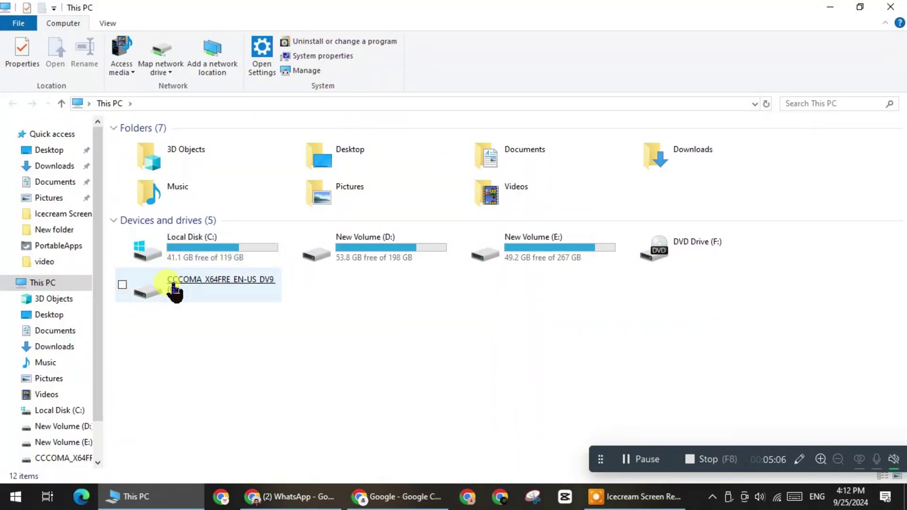
double_click(150, 283)
double_click(149, 171)
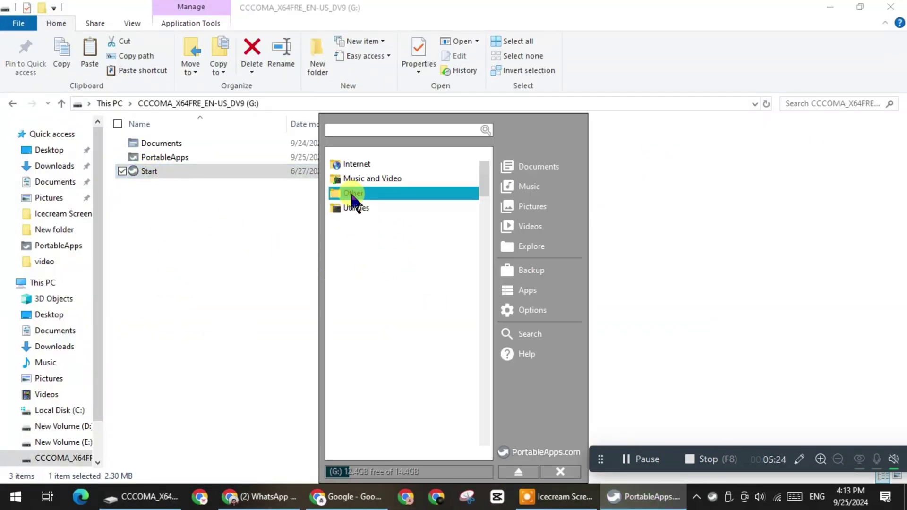
scroll(397, 302, down, 1)
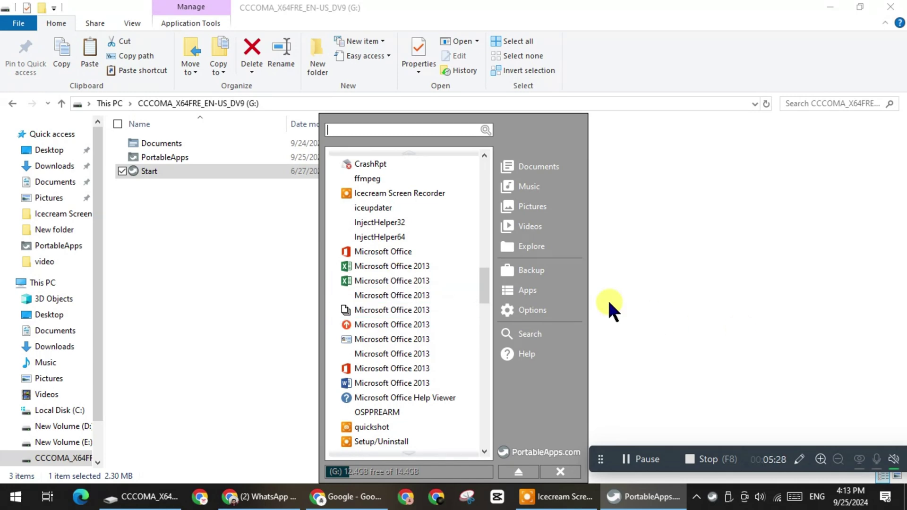
scroll(384, 396, down, 2)
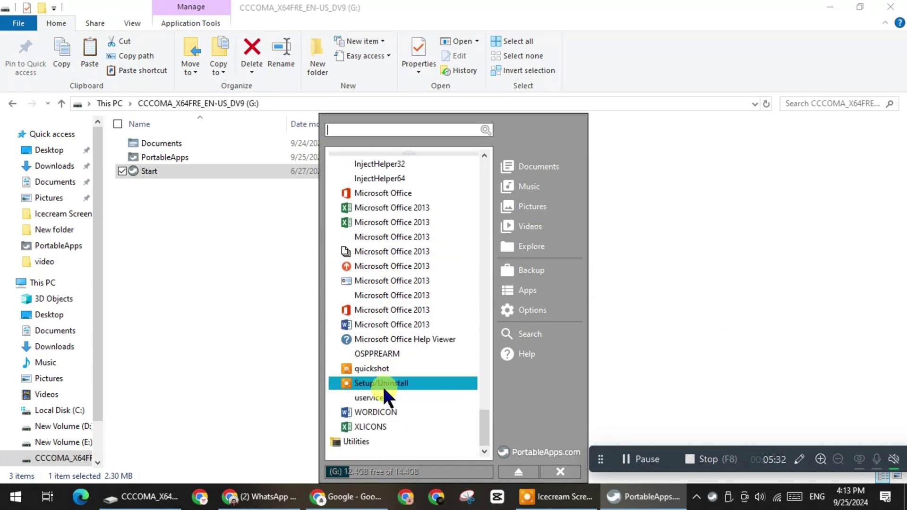
click(403, 323)
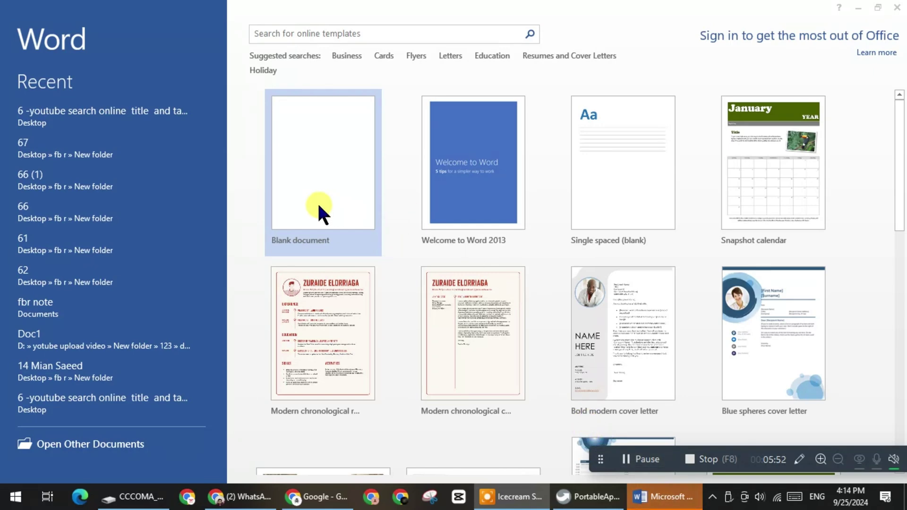
click(319, 208)
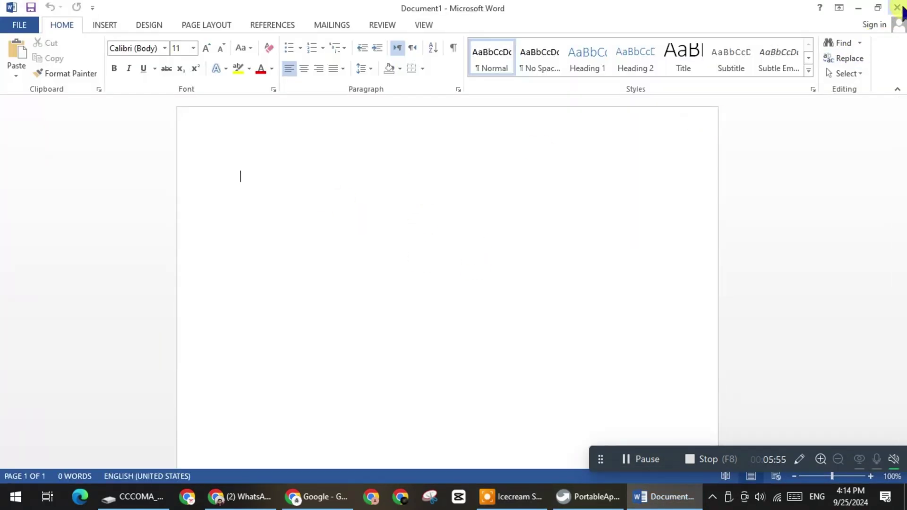
click(900, 8)
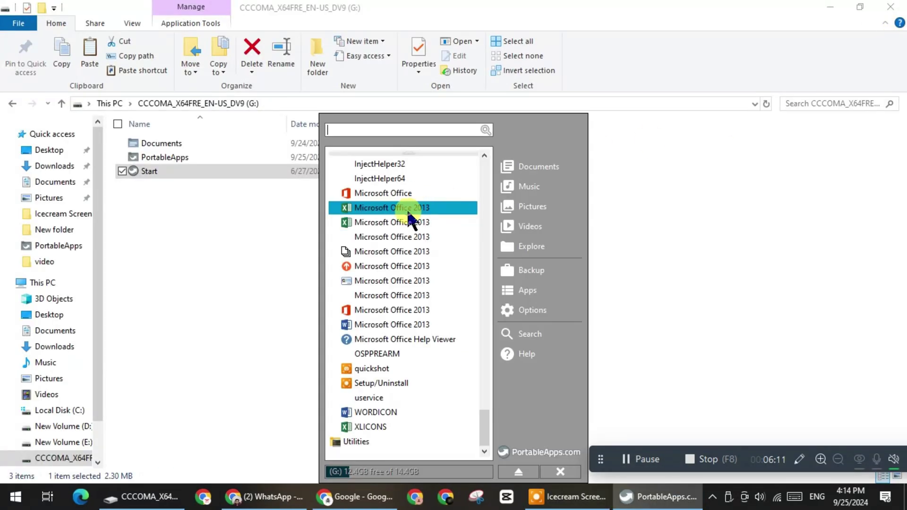
Step: Launch Excel from the PortableApps Other category, open a blank workbook, and close Excel
click(406, 208)
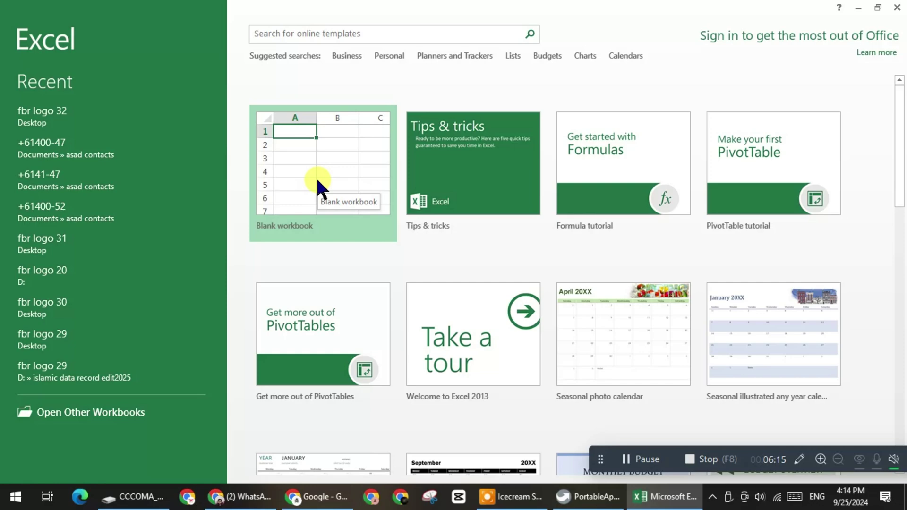
click(315, 178)
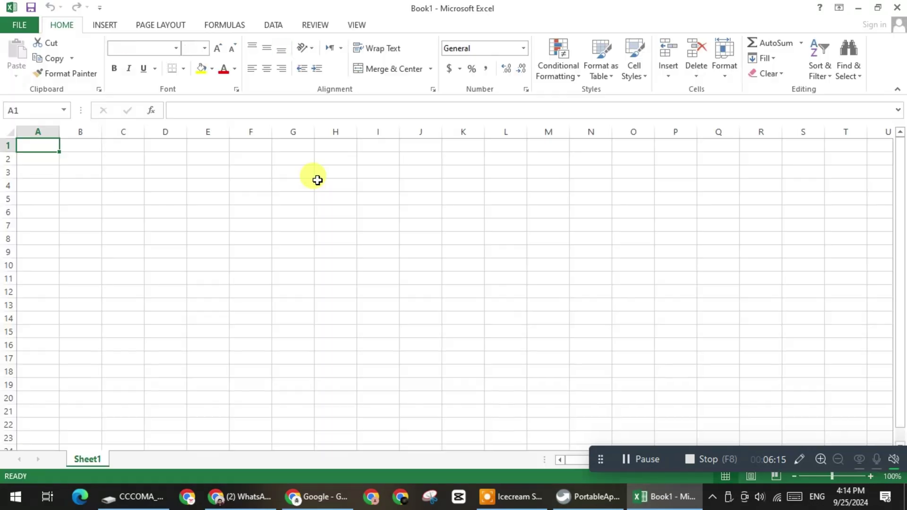
click(895, 9)
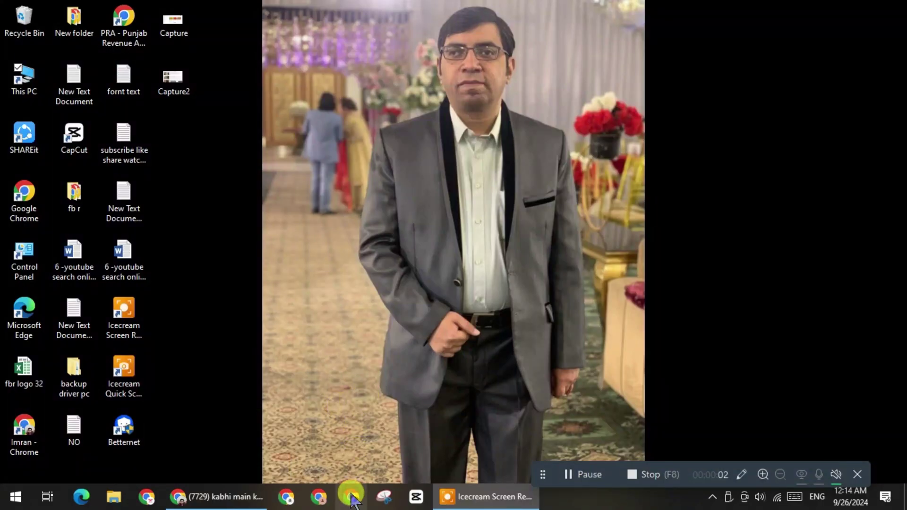
Step: Switch to Google Chrome, search Google for "vlc media player", and open the official VideoLAN download page
click(350, 496)
click(866, 73)
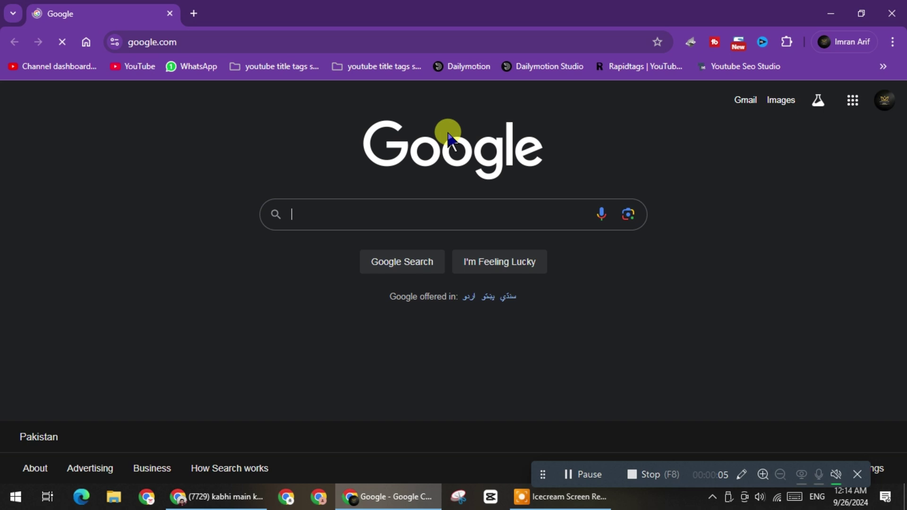
click(323, 209)
text(vlc media player)
key(Return)
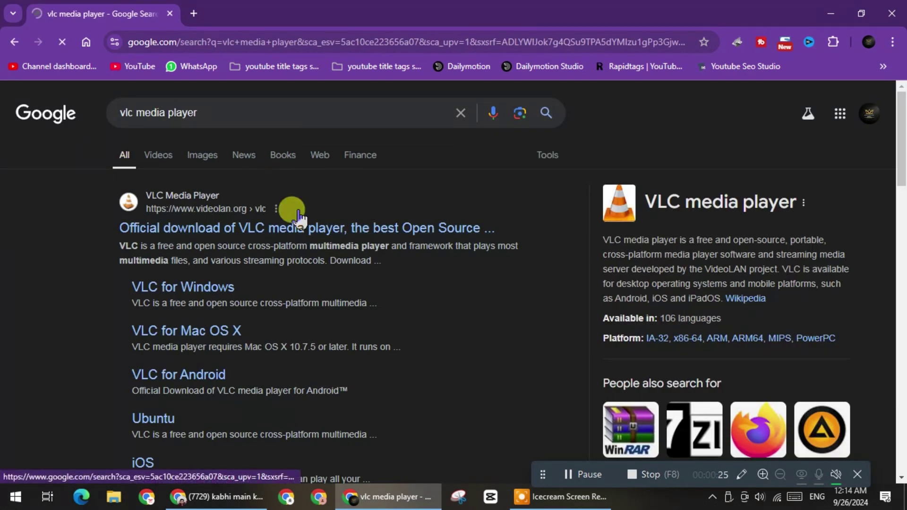
click(320, 231)
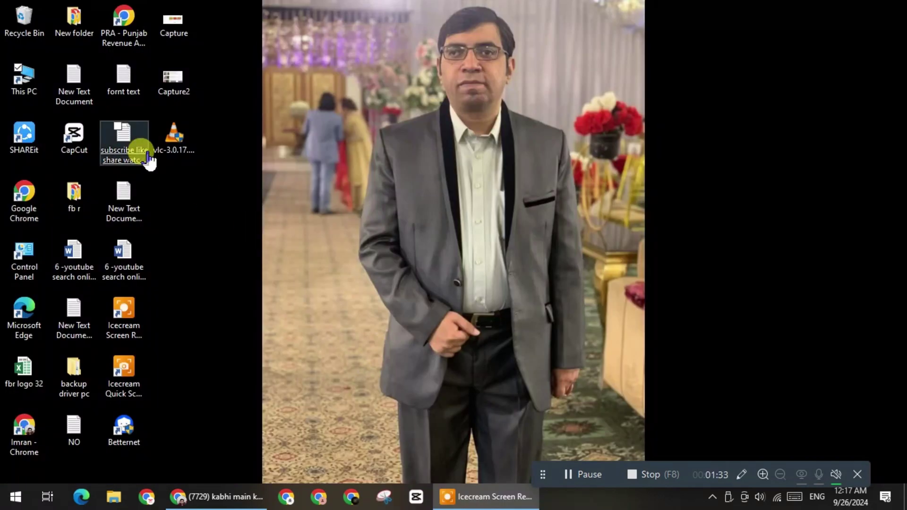
Step: Create a new folder named "vlc play" in the PortableApps folder on USB drive G: and minimize the window
double_click(23, 85)
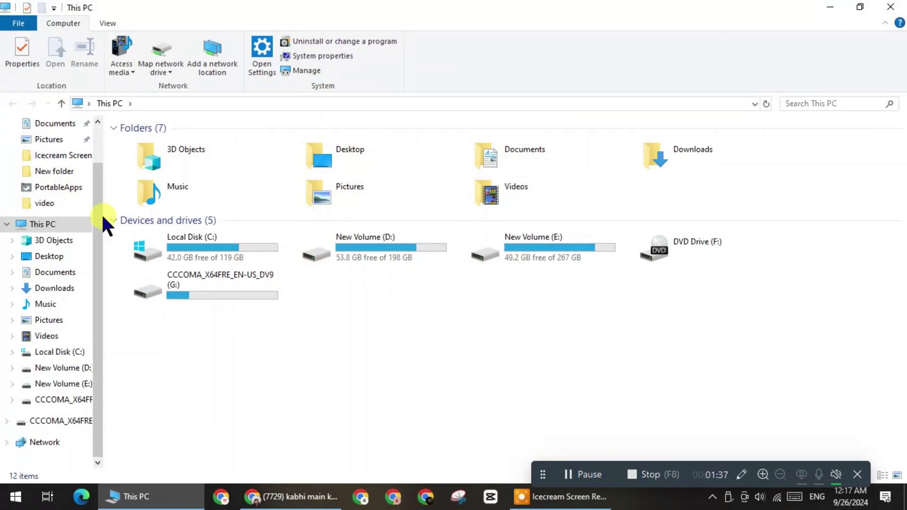
double_click(195, 284)
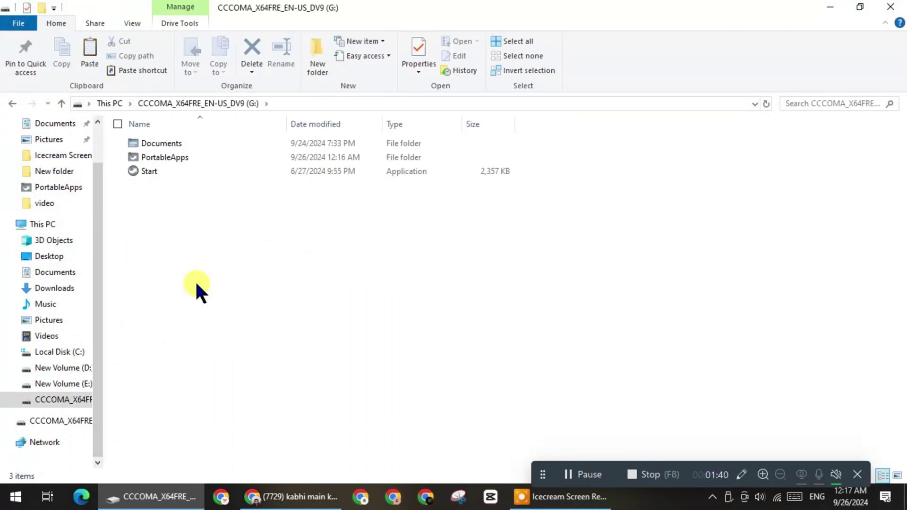
double_click(159, 158)
right_click(165, 330)
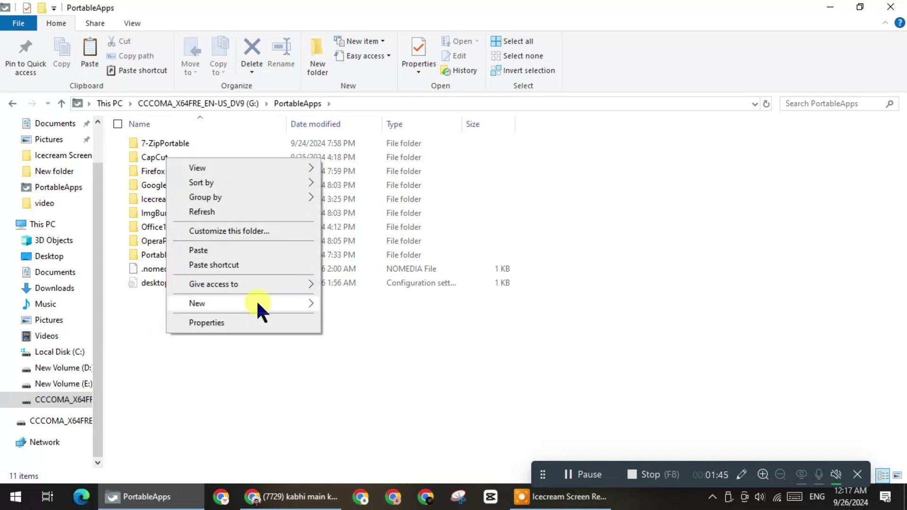
mouse_move(256, 300)
click(365, 307)
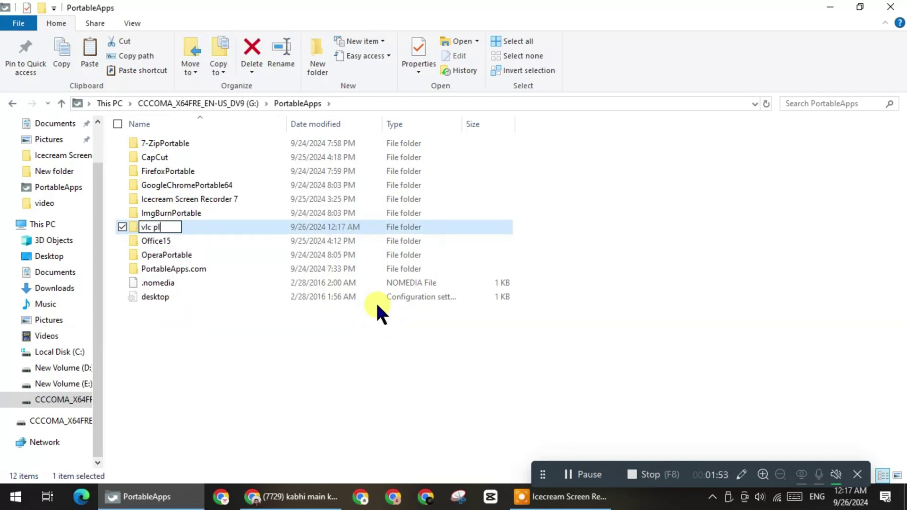
key(Return)
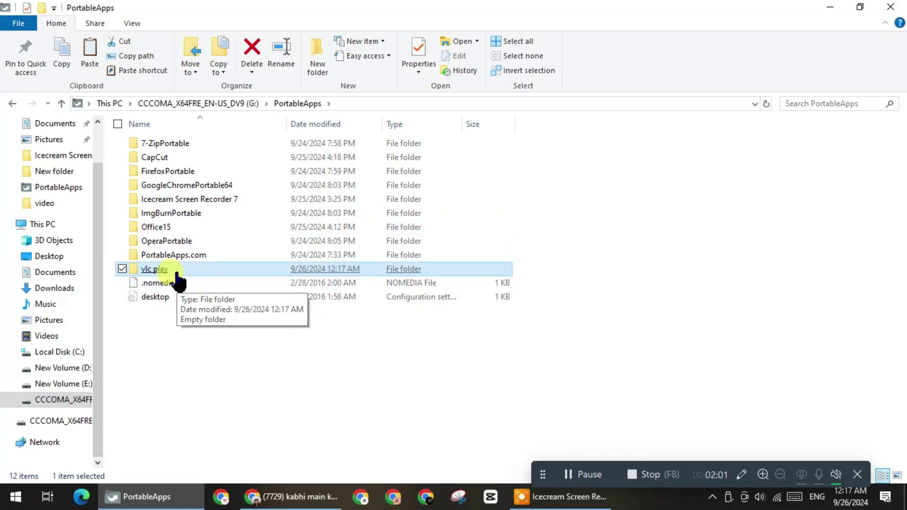
click(840, 6)
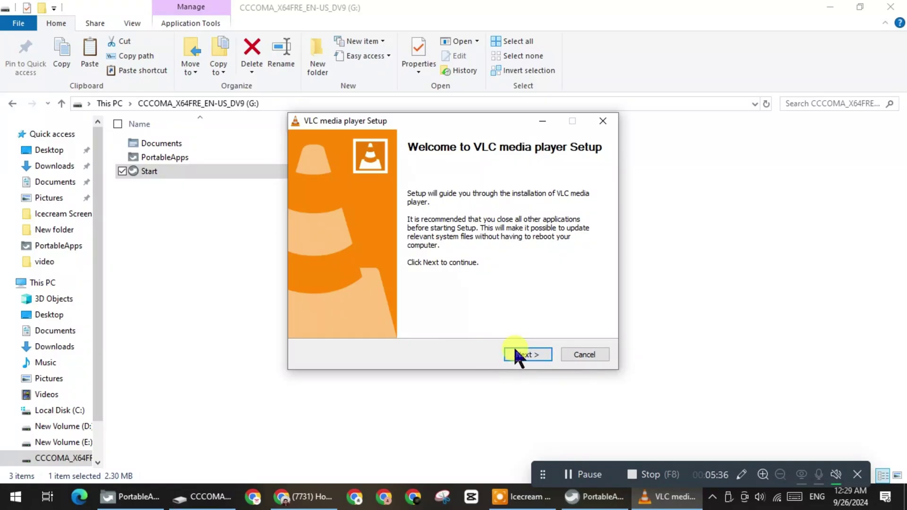
Step: Proceed through VLC media player Setup to the install location, keeping the preselected Custom components
click(512, 353)
click(517, 357)
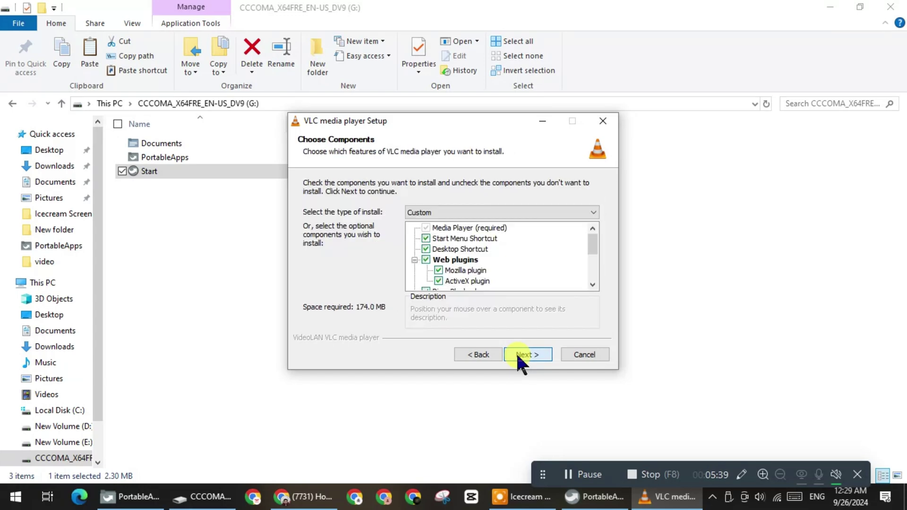
click(519, 357)
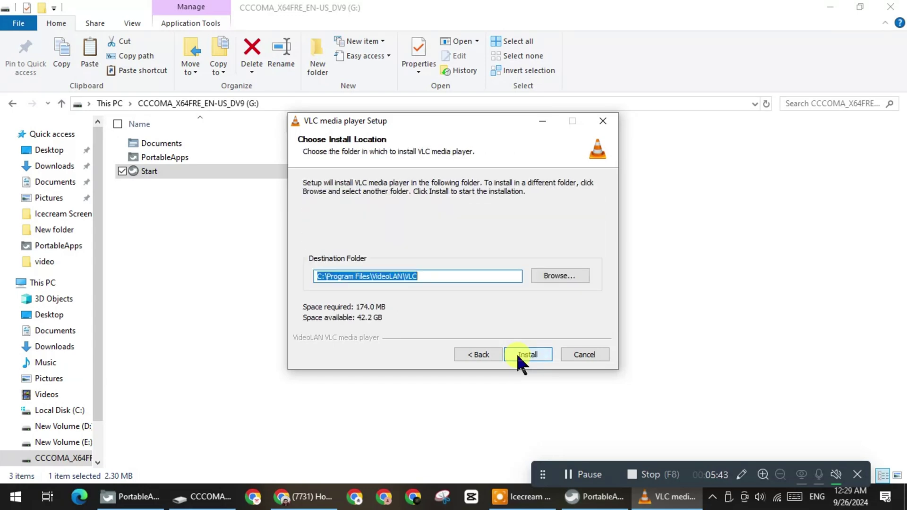
Step: Install VLC media player into the "vlc play" folder under PortableApps on drive G:, and finish setup with Run VLC media player enabled
click(554, 276)
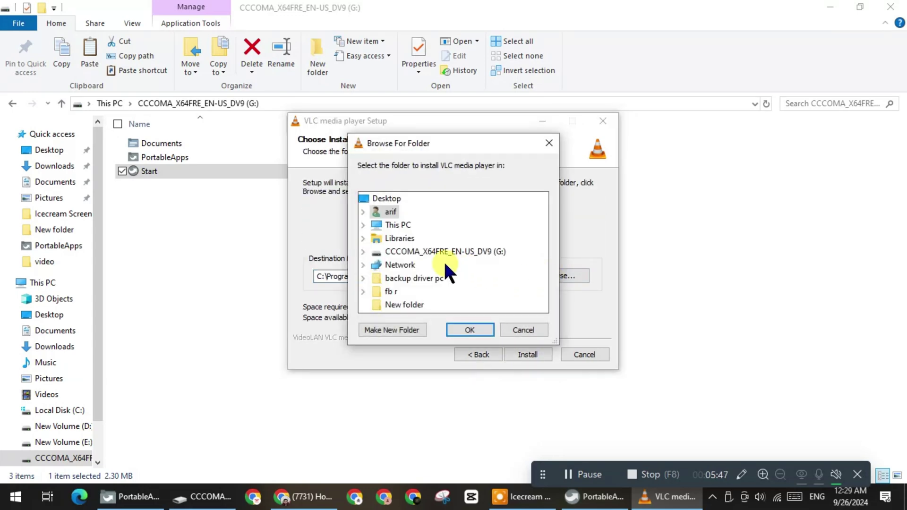
click(409, 255)
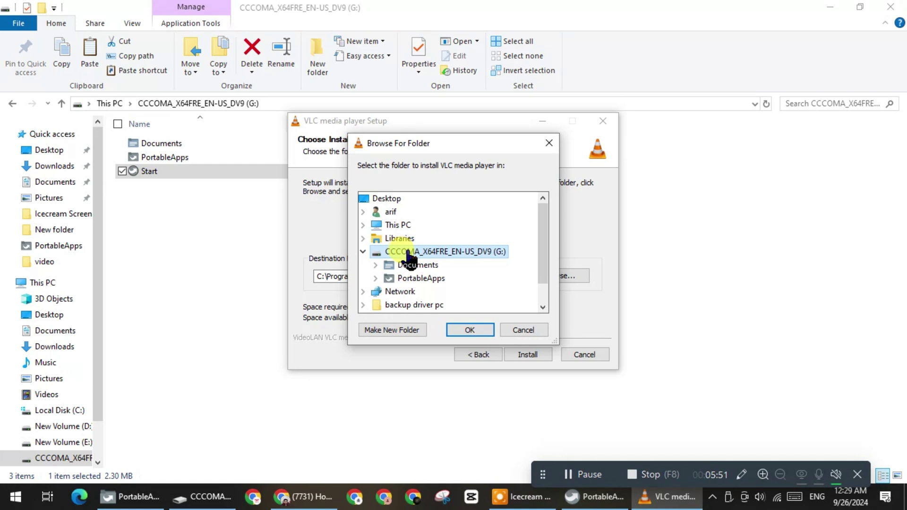
click(415, 279)
scroll(418, 293, down, 1)
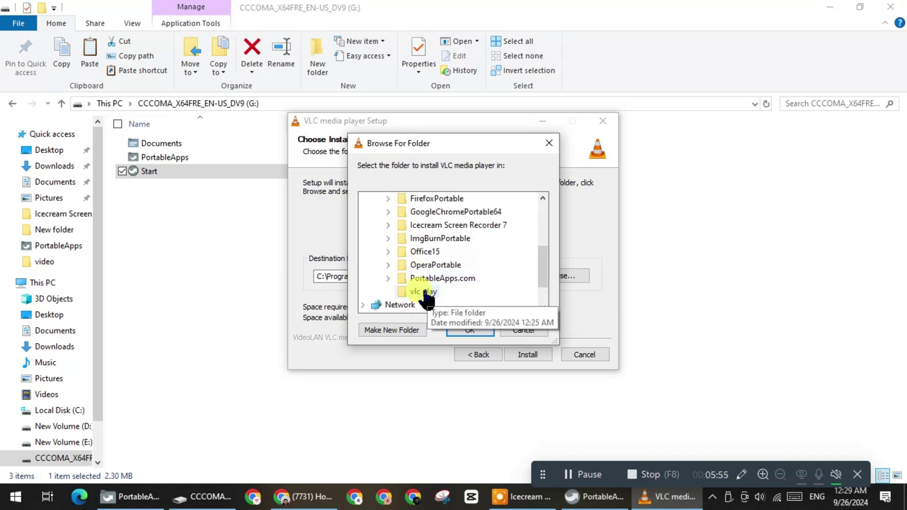
click(425, 293)
click(476, 329)
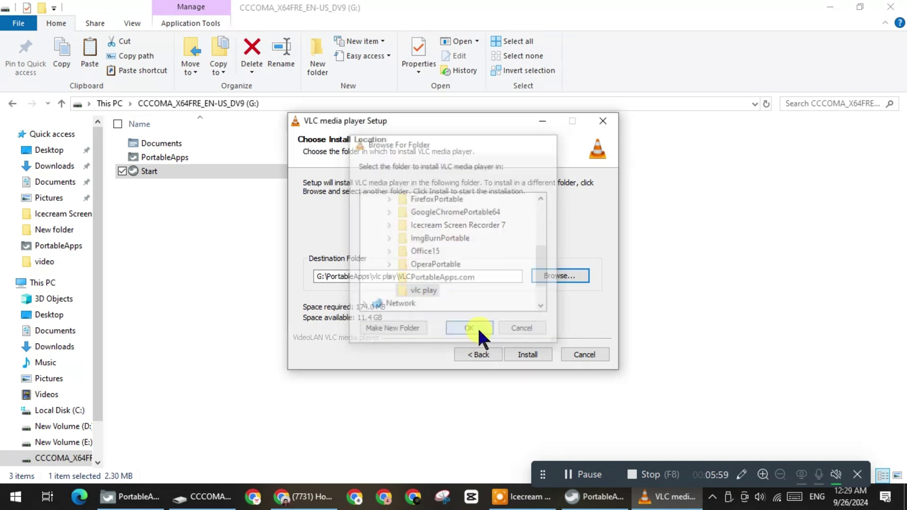
click(517, 351)
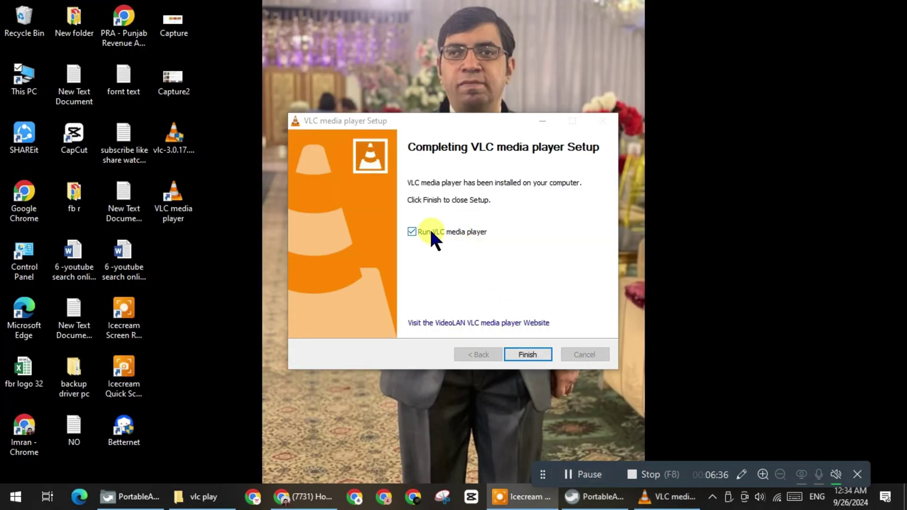
click(521, 354)
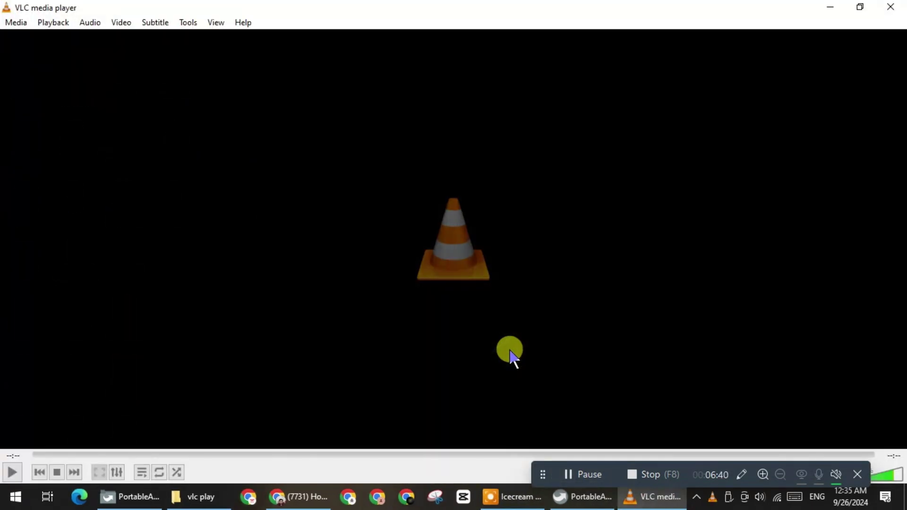